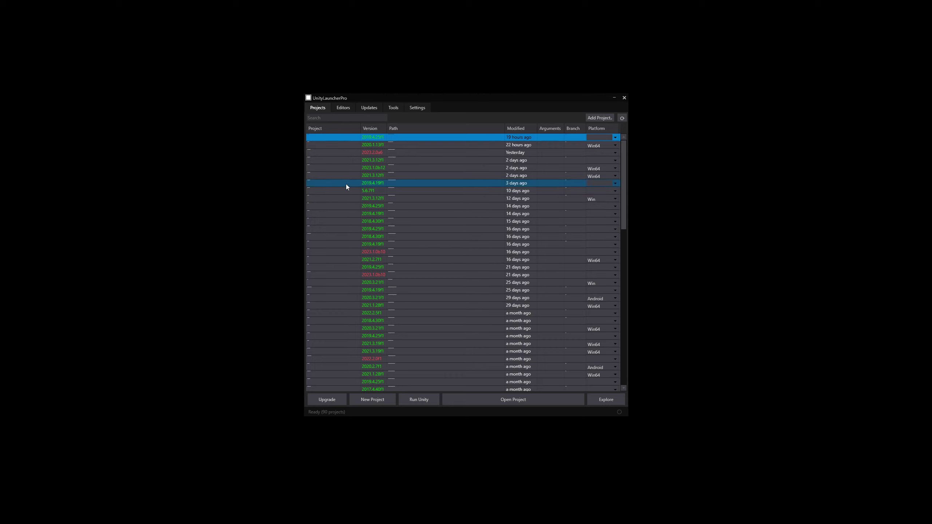
Step: Check updates for the installed 2023.2 alpha editor to list releases 2023.2.0a5 through 2023.2.0a12
click(343, 108)
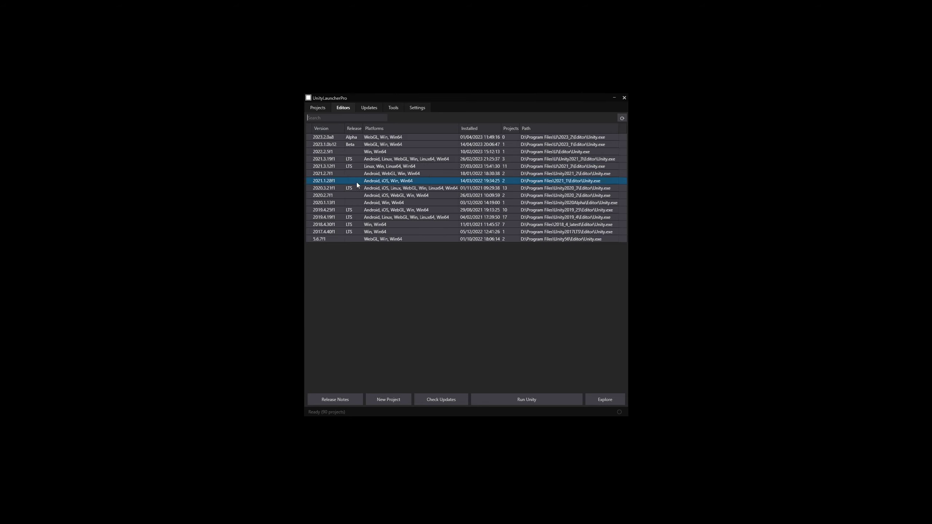
click(333, 152)
right_click(329, 140)
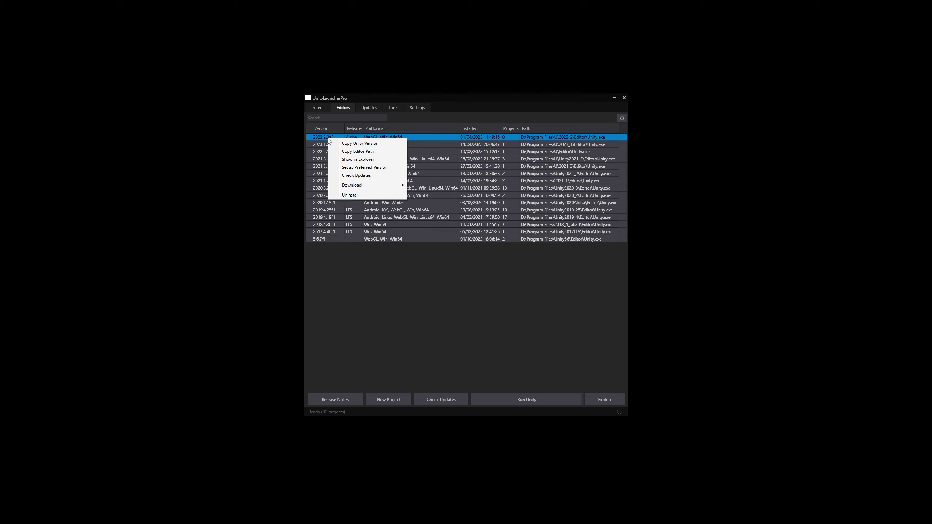
click(358, 175)
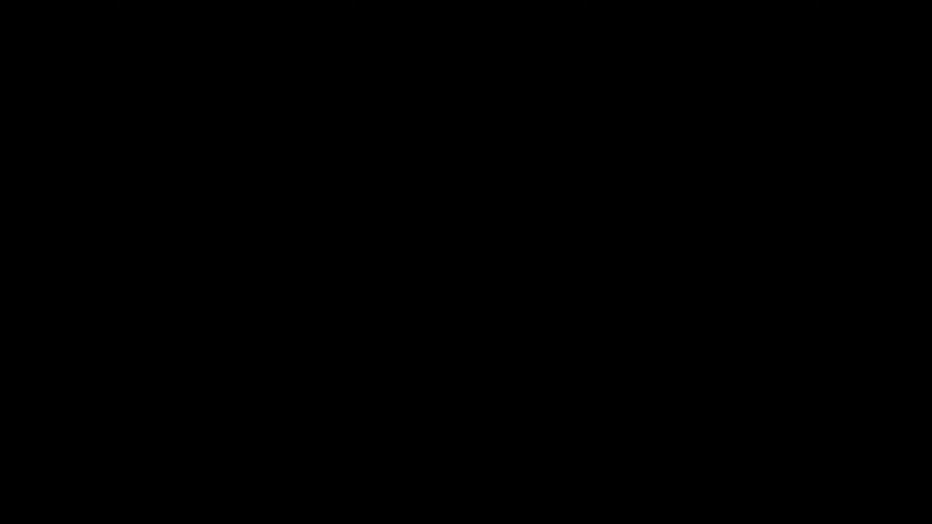
Step: Accept the licence and keep default components and locations to start downloading Unity 2023.2.0a12
click(453, 296)
click(511, 318)
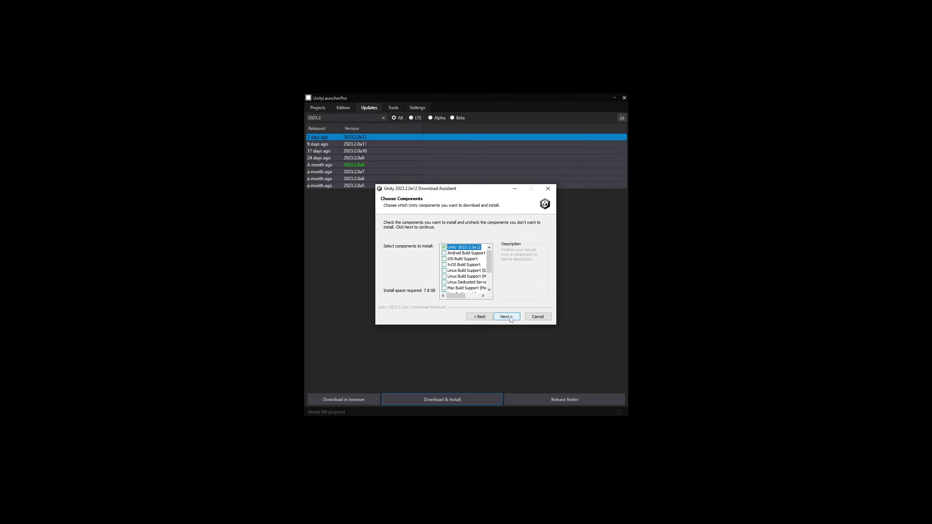
click(512, 319)
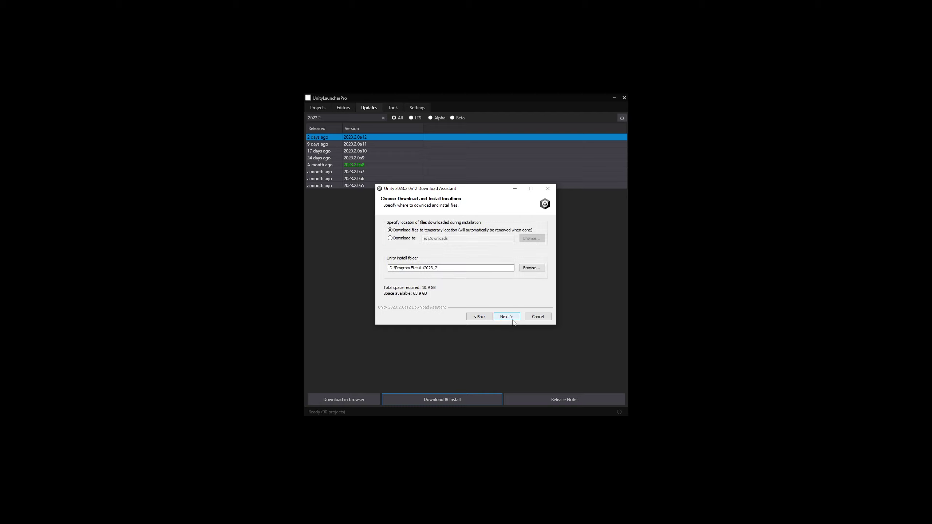
click(511, 317)
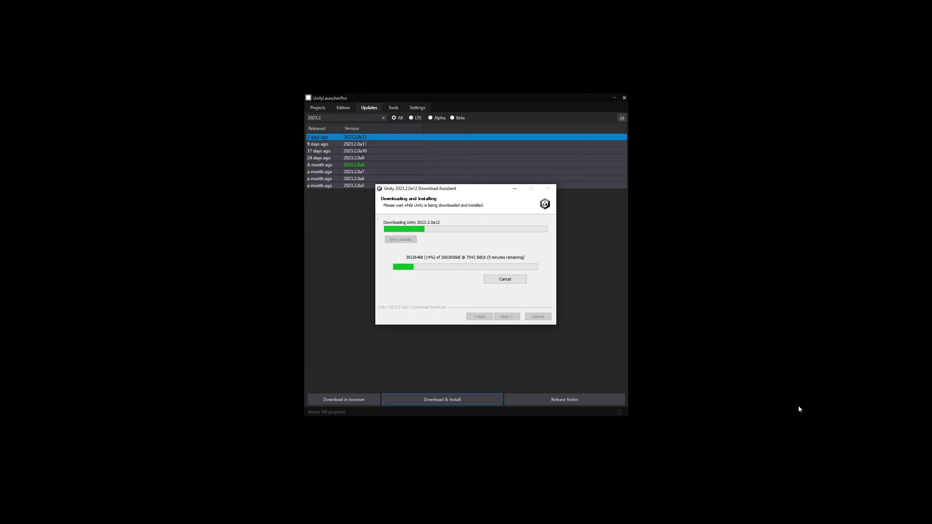
Step: Close the finished installer, confirm 2023.2.0a12 is among installed editors, and return to Projects
click(296, 481)
key(XF86AudioPlay)
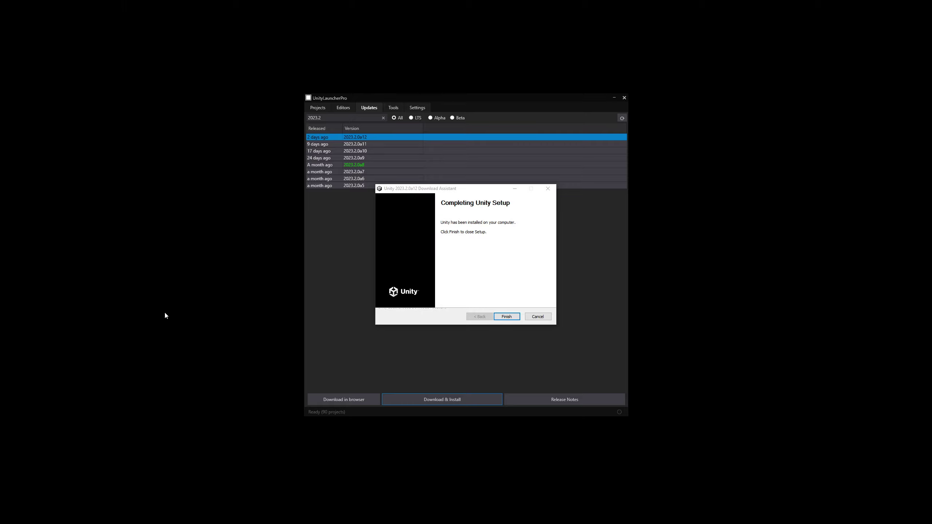
click(507, 316)
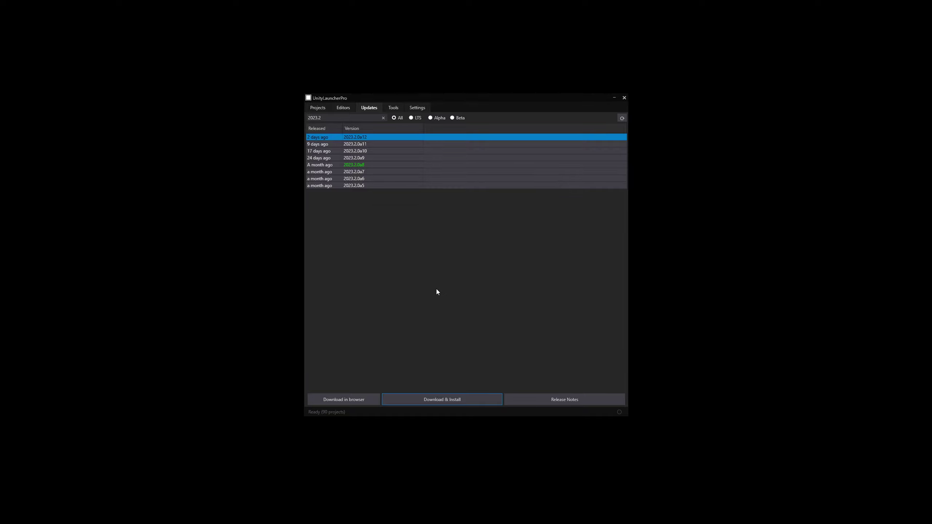
click(623, 118)
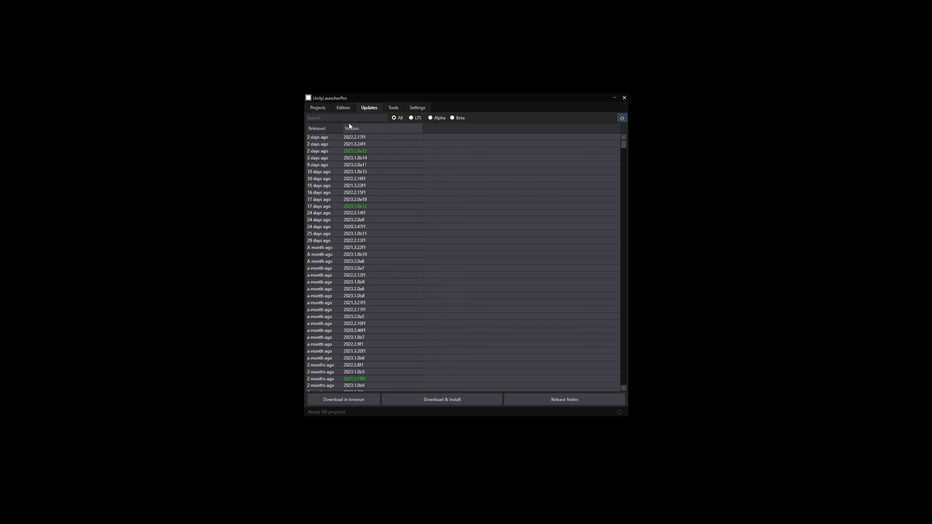
click(344, 108)
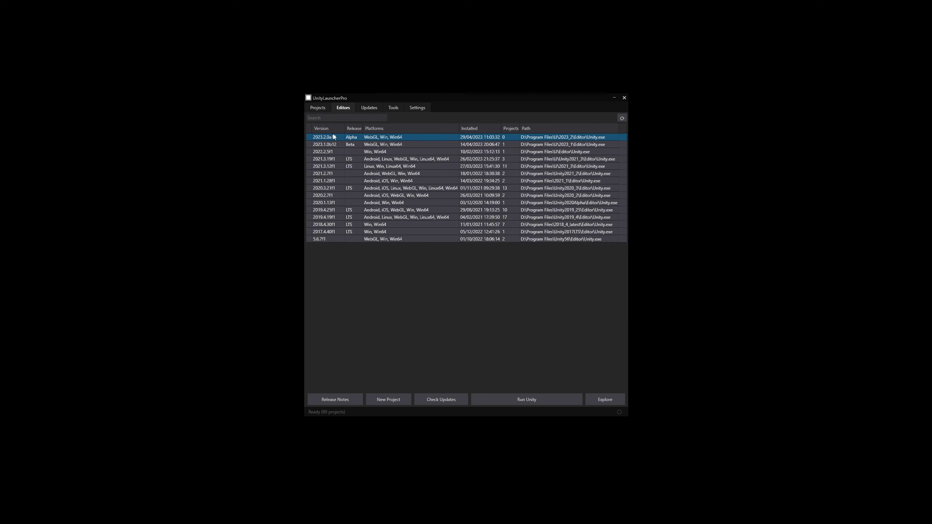
key(ctrl+shift+Tab)
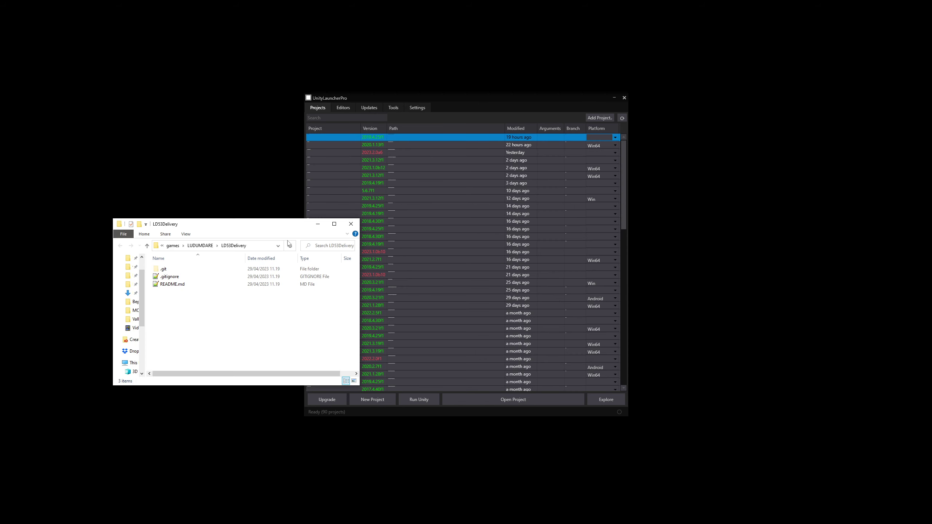
Step: Open the LD53Delivery folder with UnityLauncherPro and create the project with Templates set to None
right_click(201, 317)
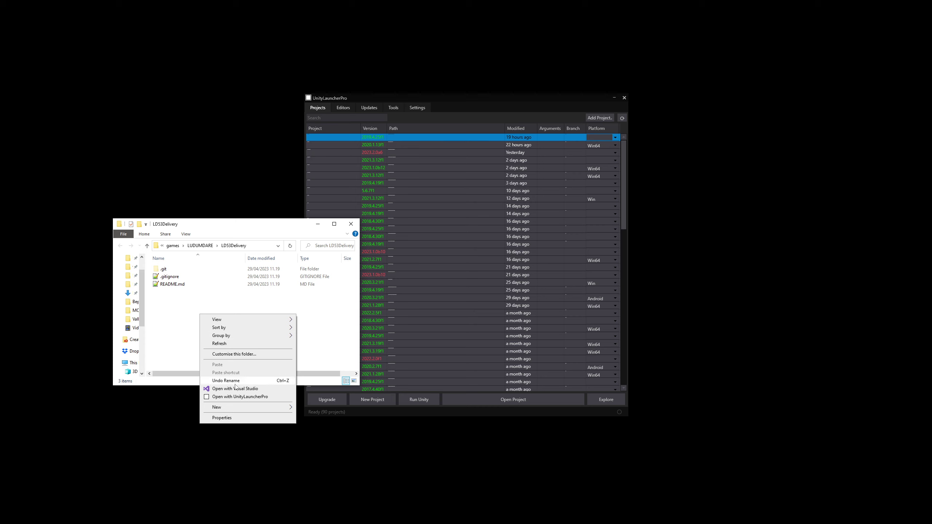
click(239, 397)
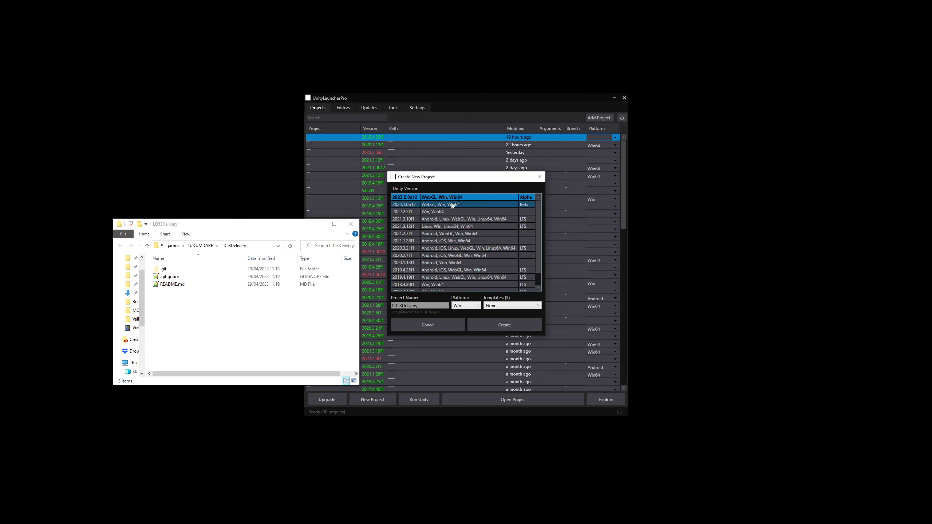
click(515, 306)
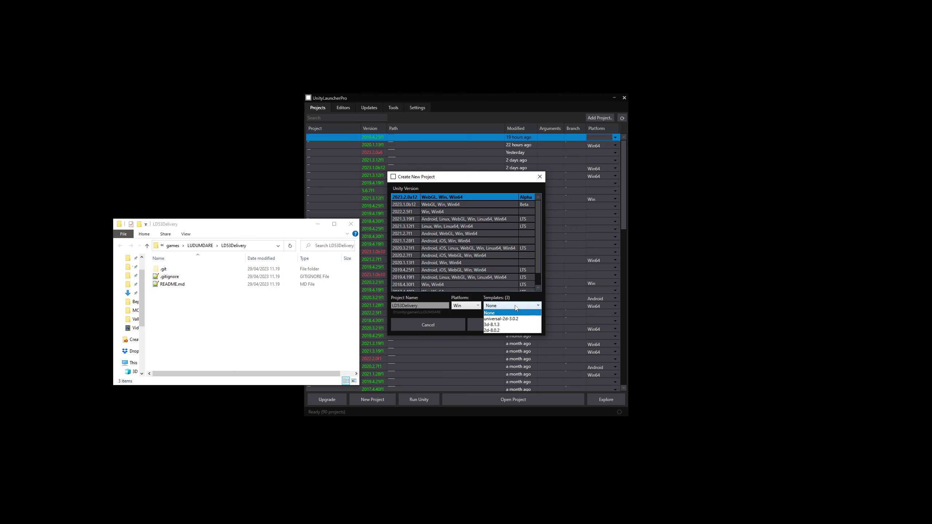
click(514, 313)
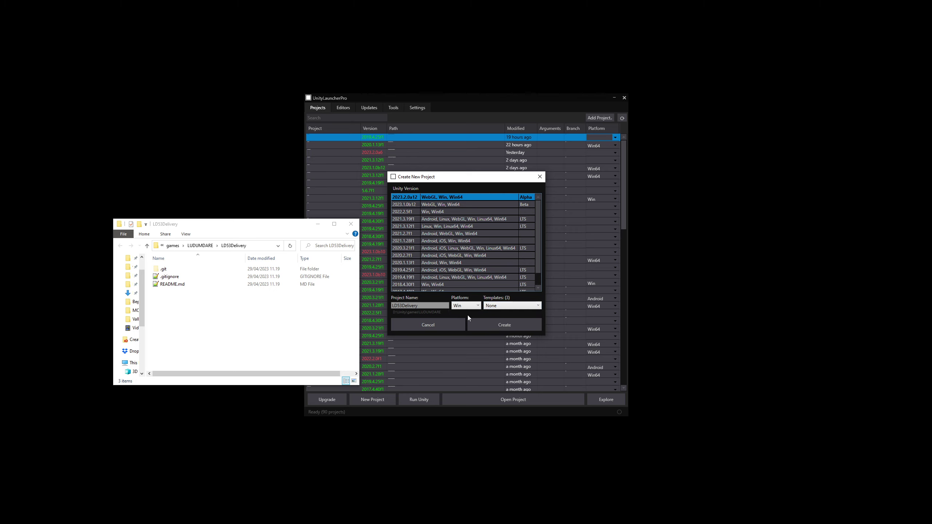
click(481, 322)
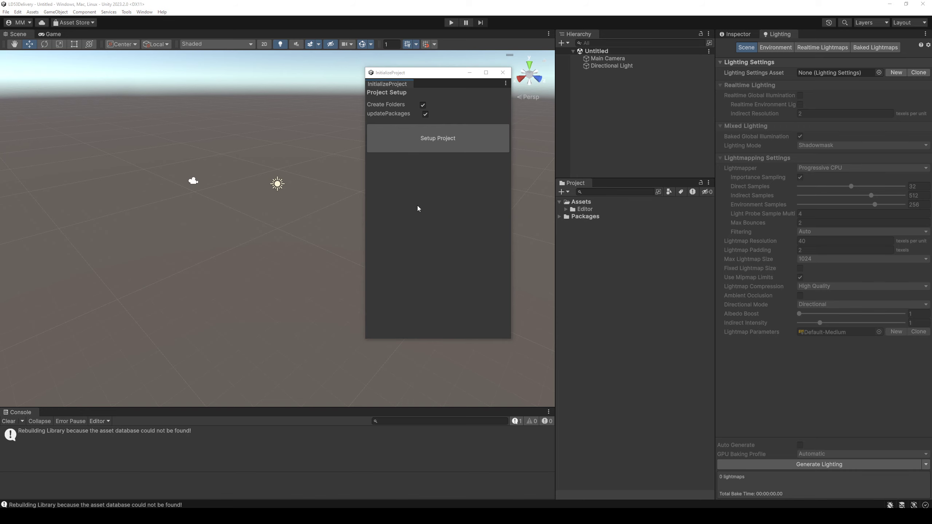
Step: Run Setup Project in the InitializeProject window to create the asset folders and Main scene
click(429, 145)
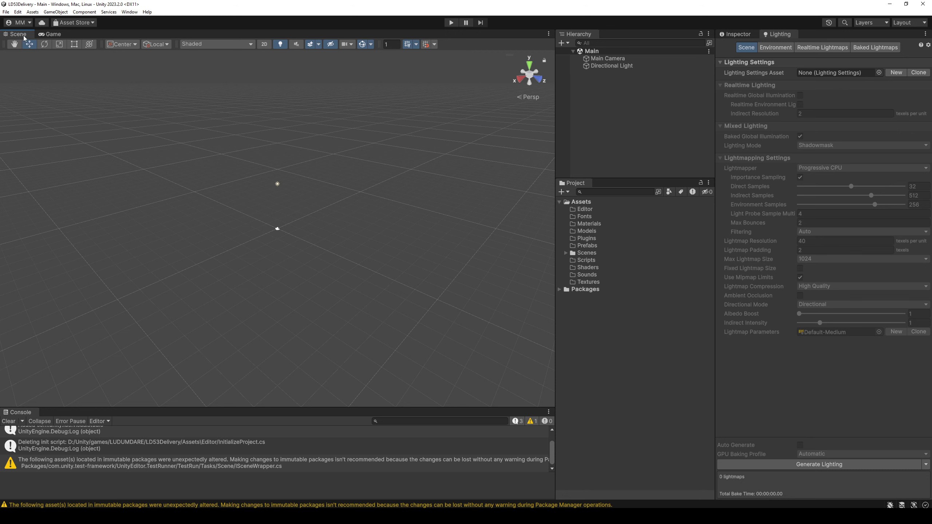
Step: Dock the Scene view beside the Game view and set Default Behaviour Mode to 2D
drag(21, 37, 471, 183)
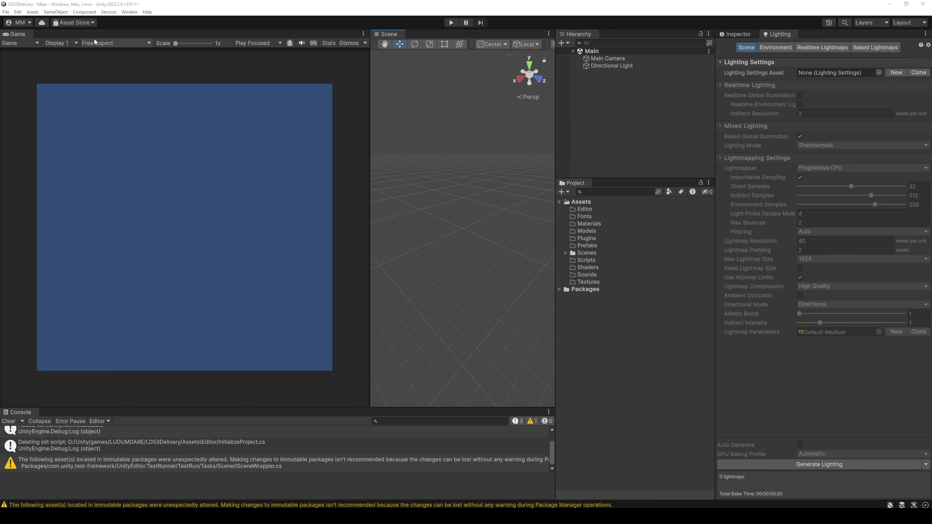
click(112, 42)
click(17, 12)
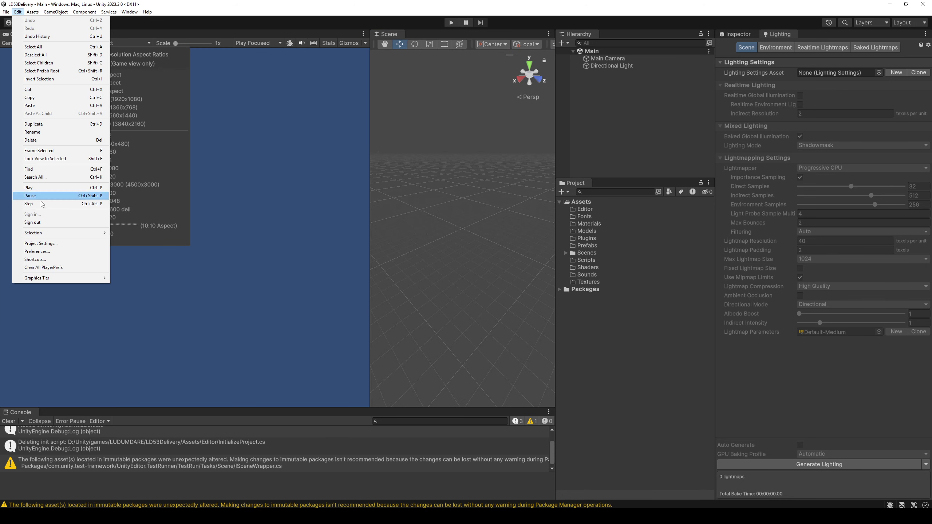
click(41, 244)
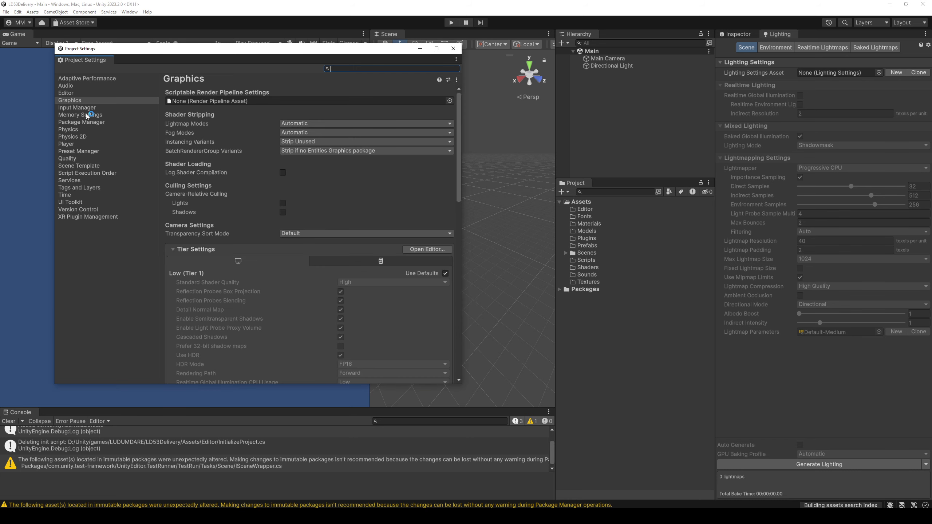
click(79, 94)
click(312, 204)
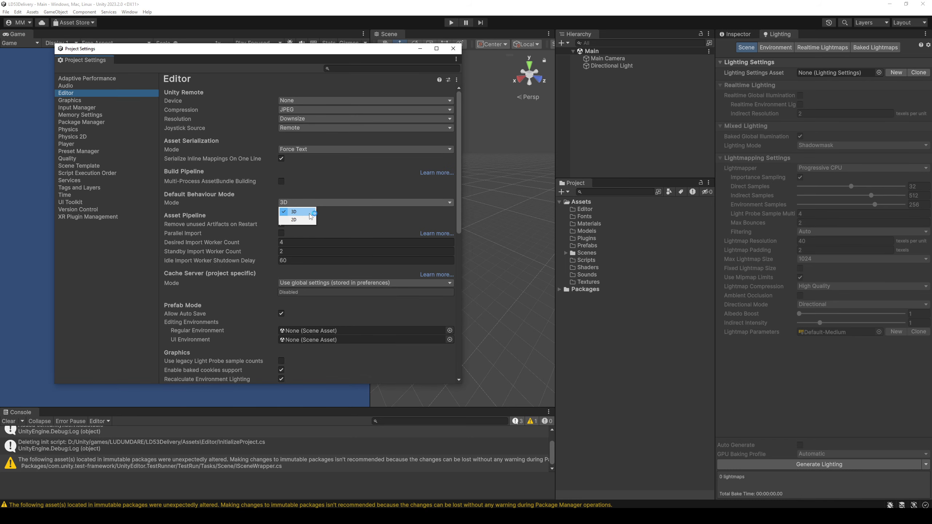
click(310, 212)
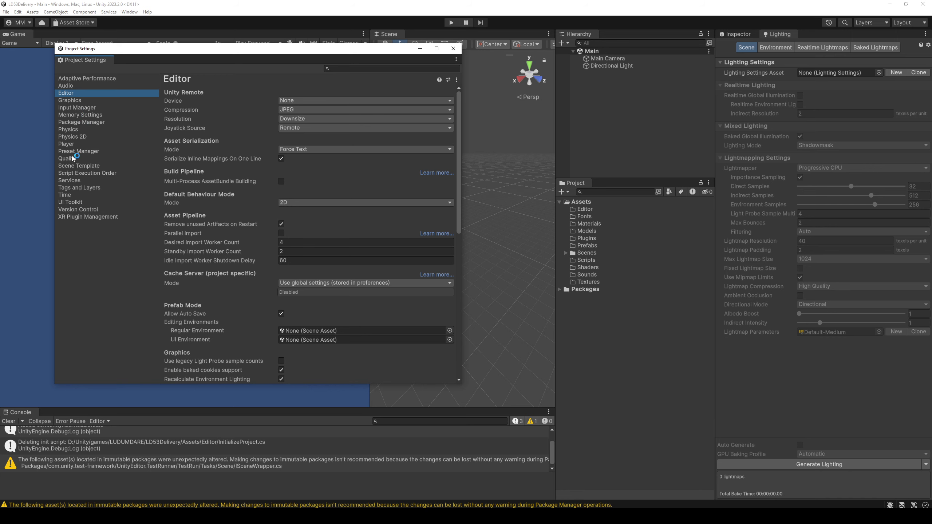
Step: Set the Player product name to LD53_Delivery and close Project Settings
click(73, 145)
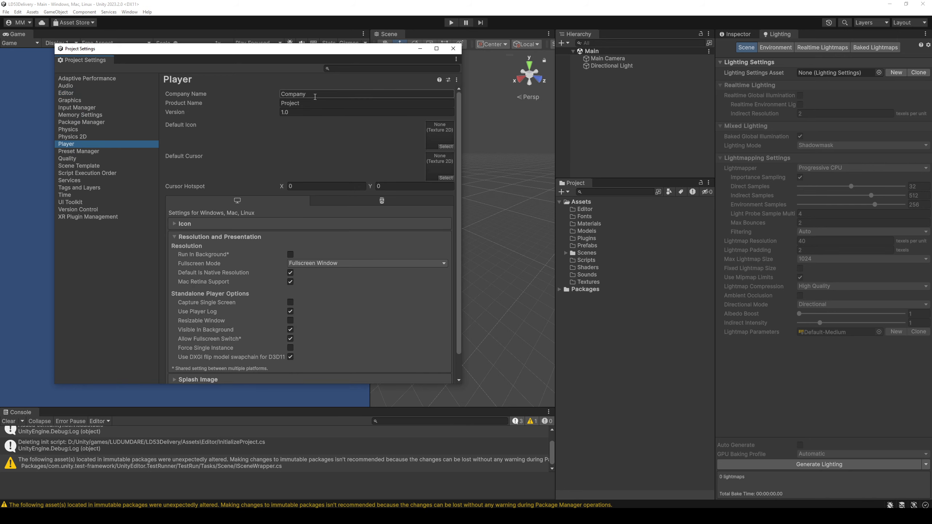
click(312, 102)
text(LD)
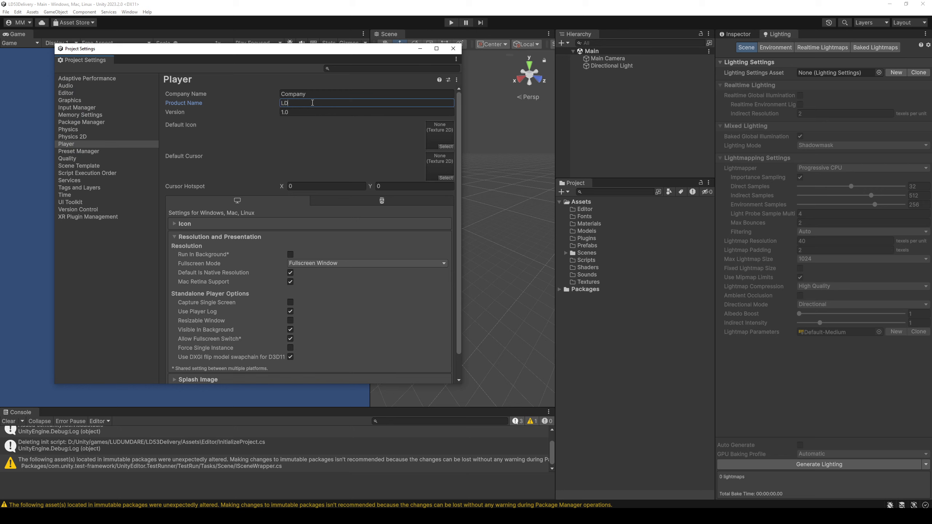
text(53_Deli)
text(very)
click(453, 48)
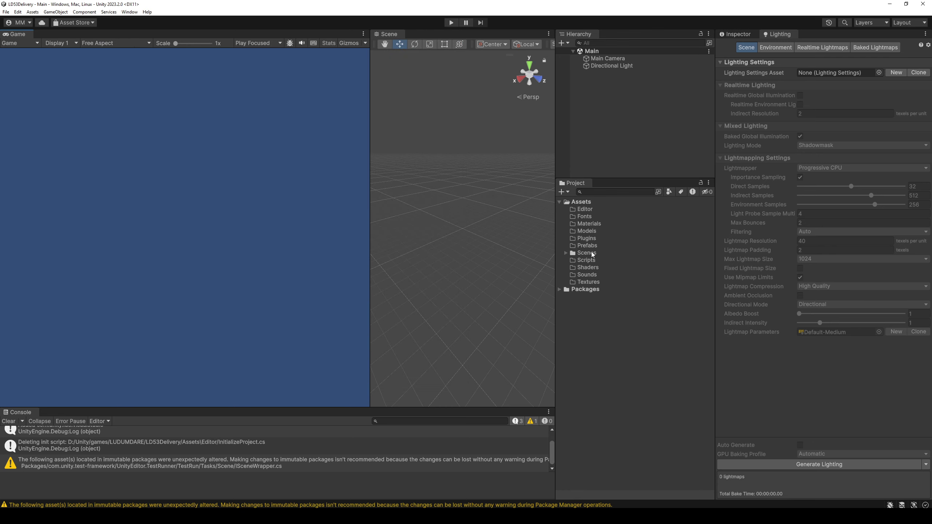
Step: Delete the Directional Light from the Main scene
click(565, 253)
click(614, 66)
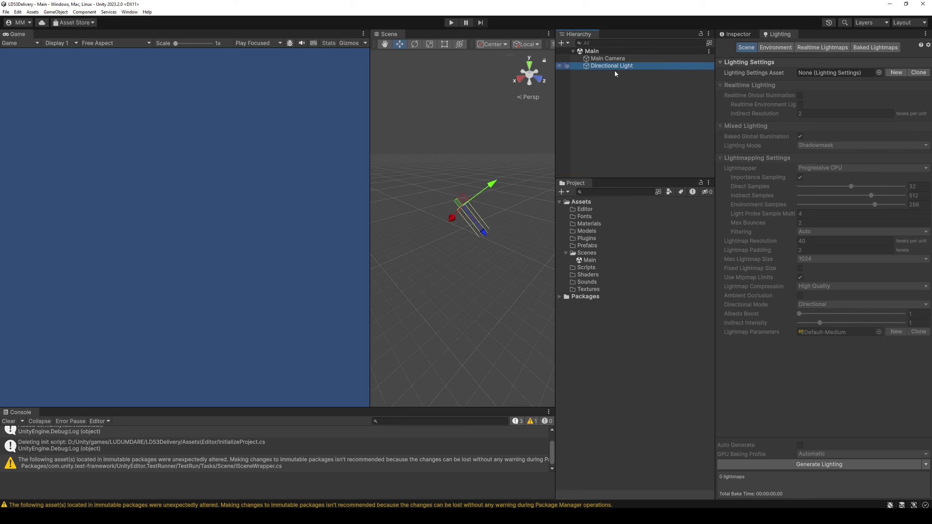
key(Delete)
Step: Switch the Main Camera's projection to Orthographic
click(736, 34)
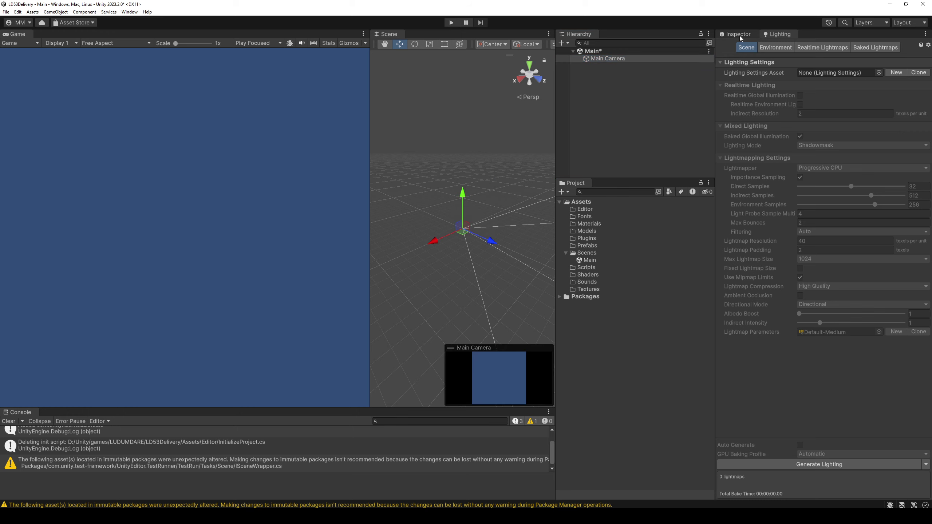
click(821, 123)
click(897, 146)
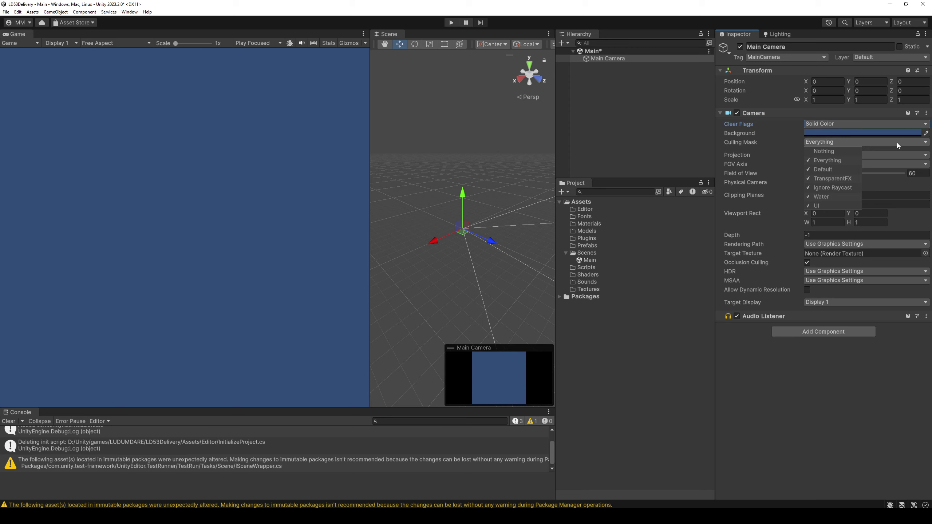
click(887, 167)
click(894, 166)
click(876, 159)
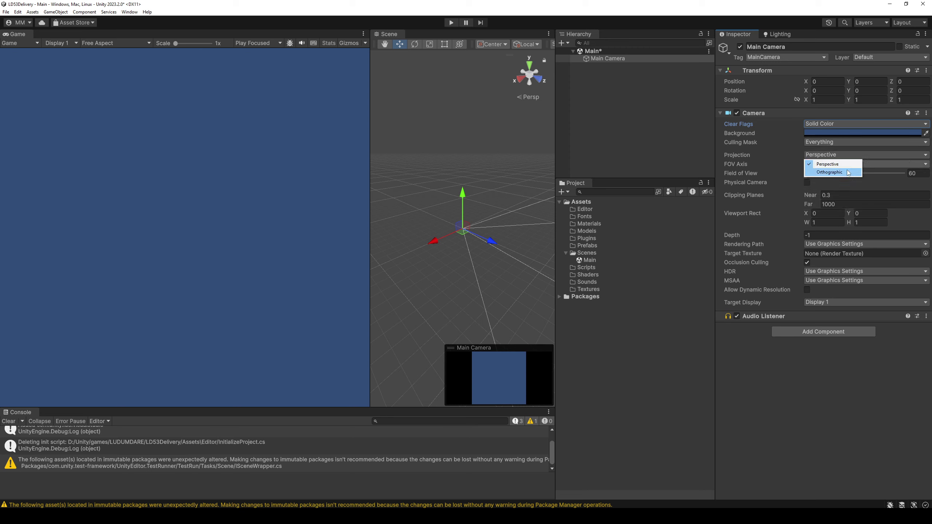
click(826, 173)
Step: Frame the Main Camera in a 2D scene view with the Rect tool, widen the scene, and save
double_click(608, 59)
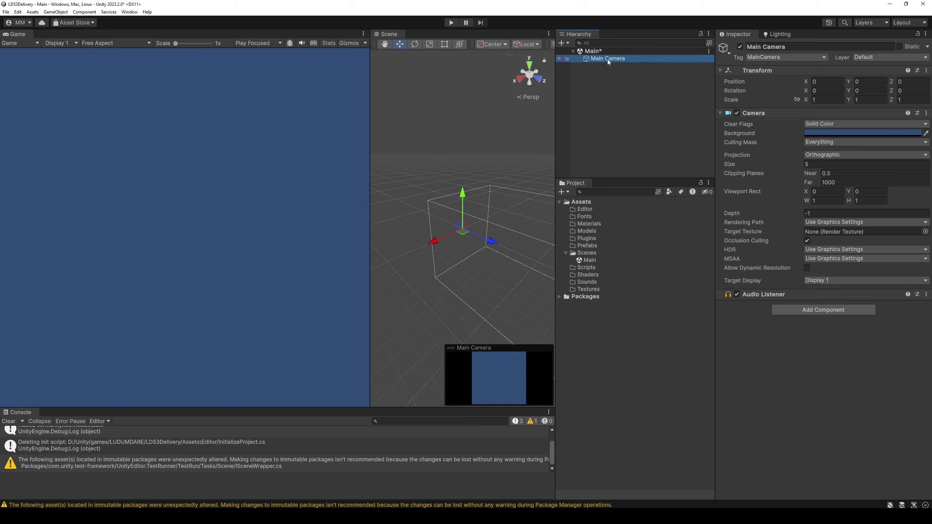
key(2)
key(t)
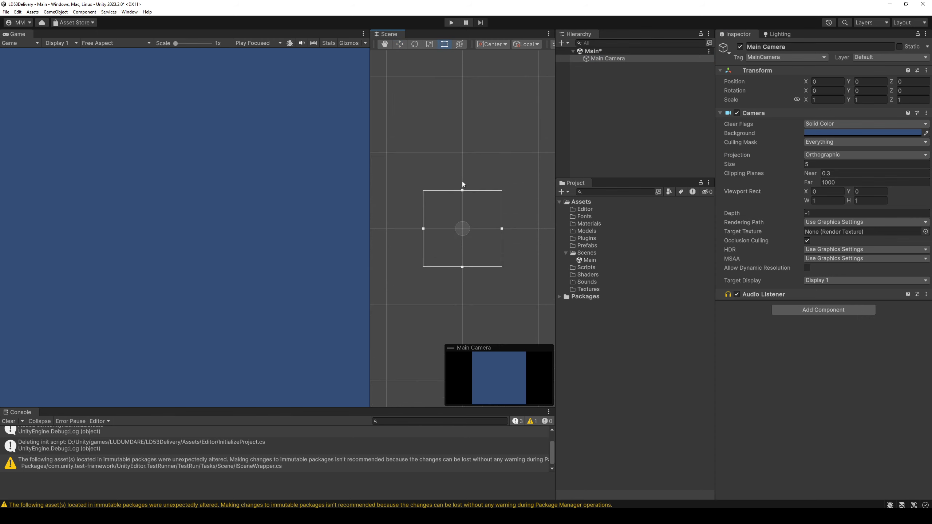
drag(370, 152, 279, 158)
key(ctrl+s)
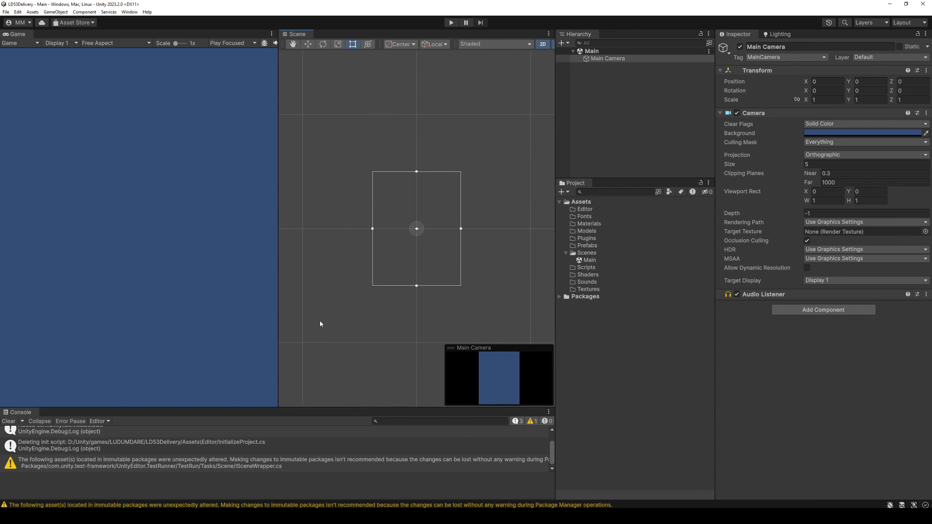
drag(303, 409, 301, 312)
Step: Clear the console, set the Game view to 1280x720, and widen the Scene view
click(9, 325)
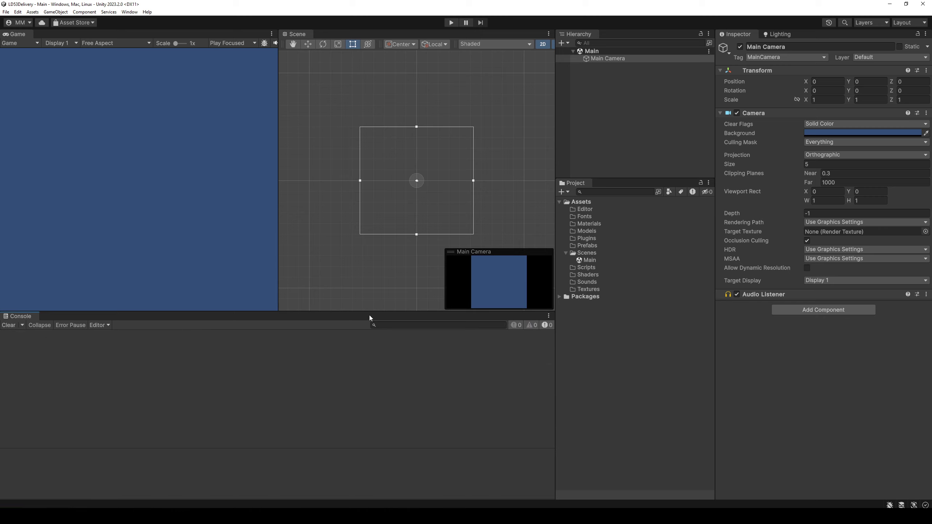
drag(371, 315, 378, 329)
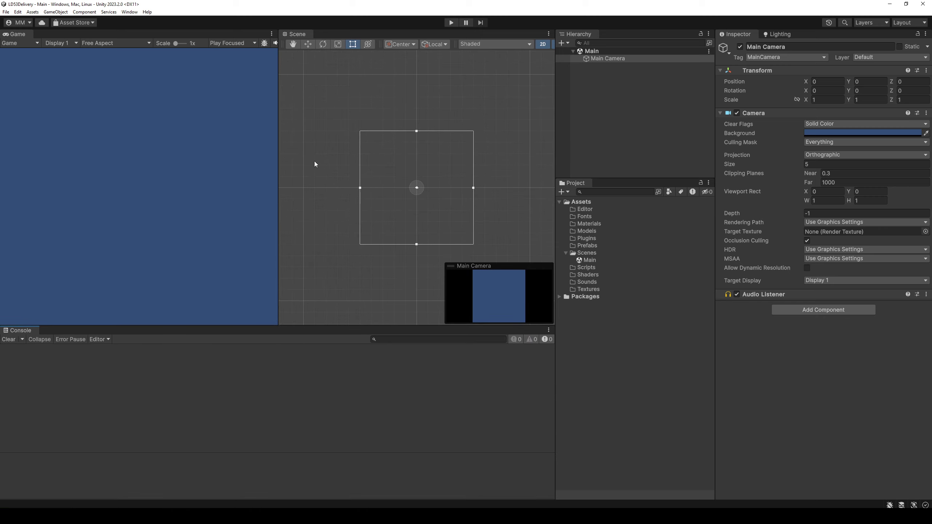
click(145, 44)
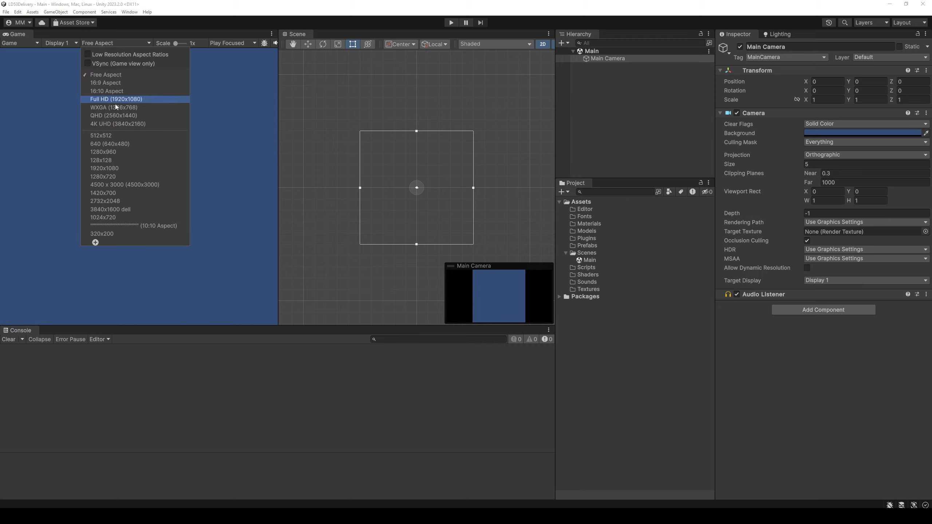
click(128, 176)
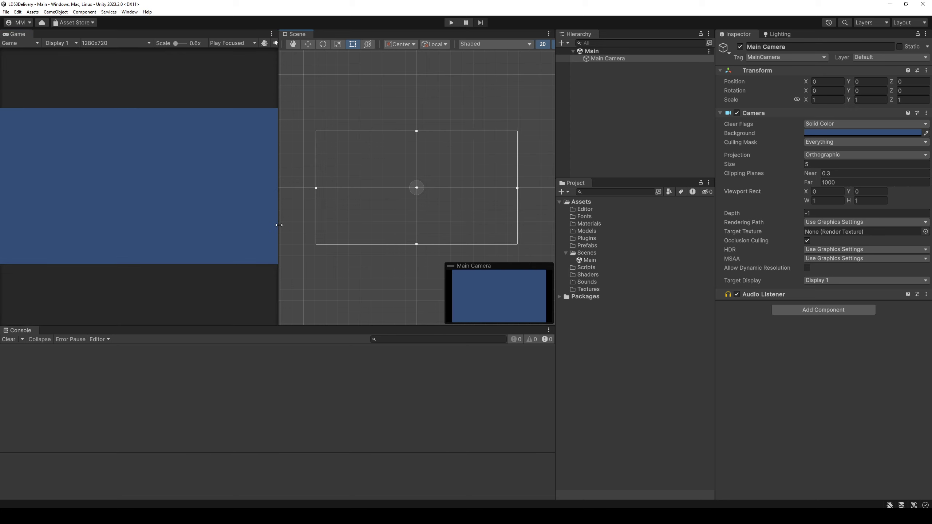
drag(279, 225, 215, 220)
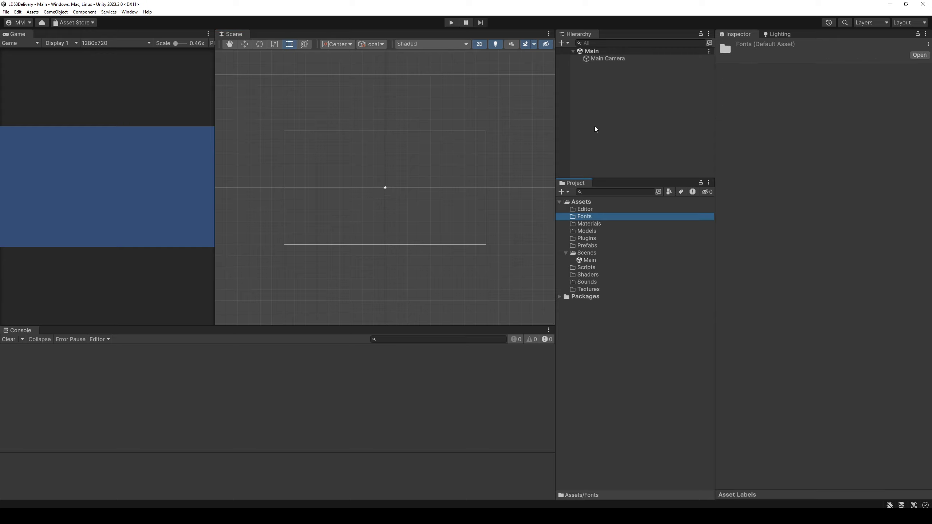
Step: In Package Manager, show Updates and update Visual Studio Editor to 2.0.18
click(595, 90)
click(130, 12)
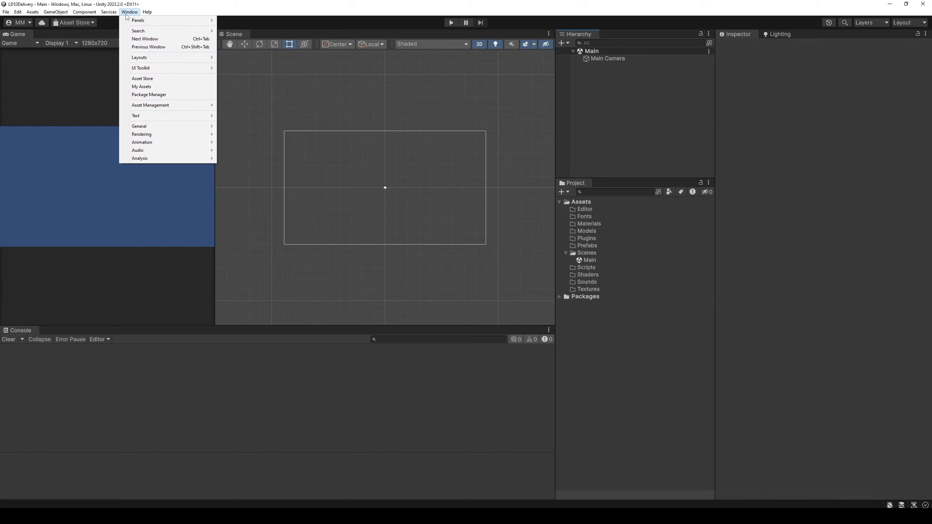
click(154, 95)
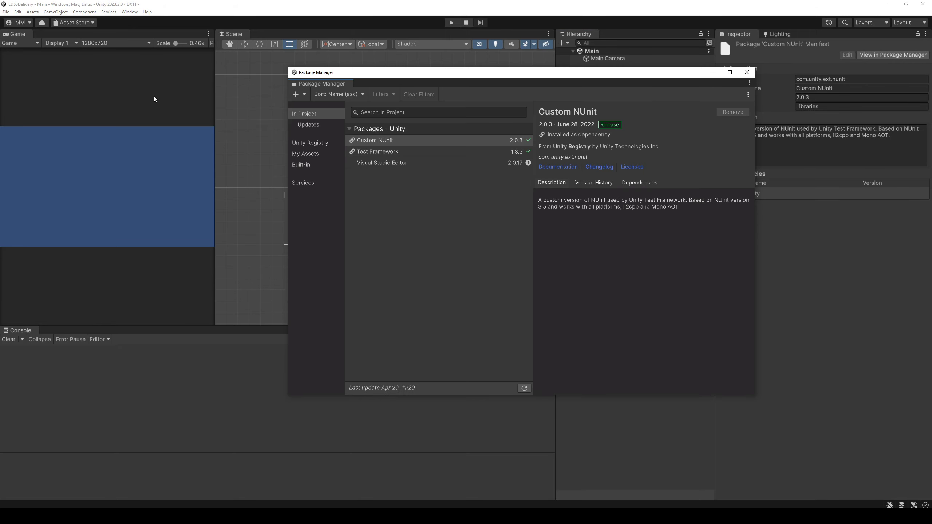
click(328, 97)
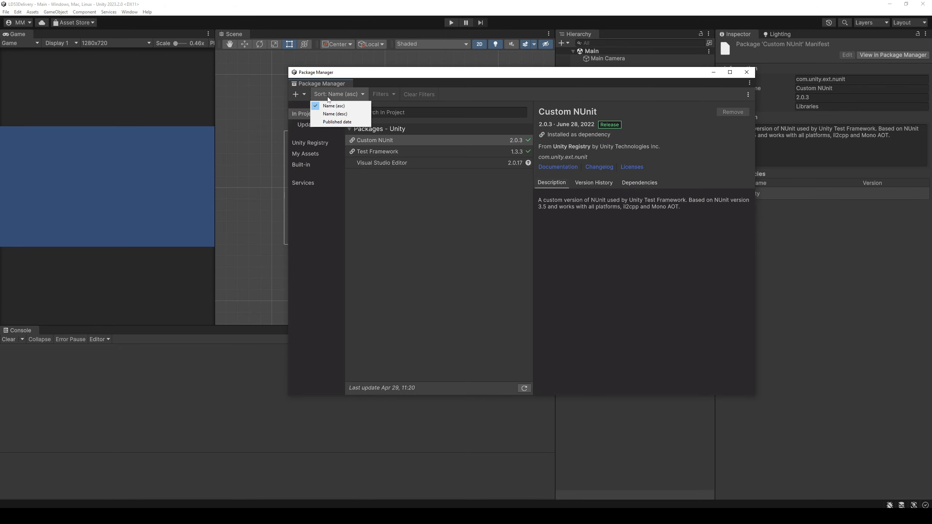
click(305, 126)
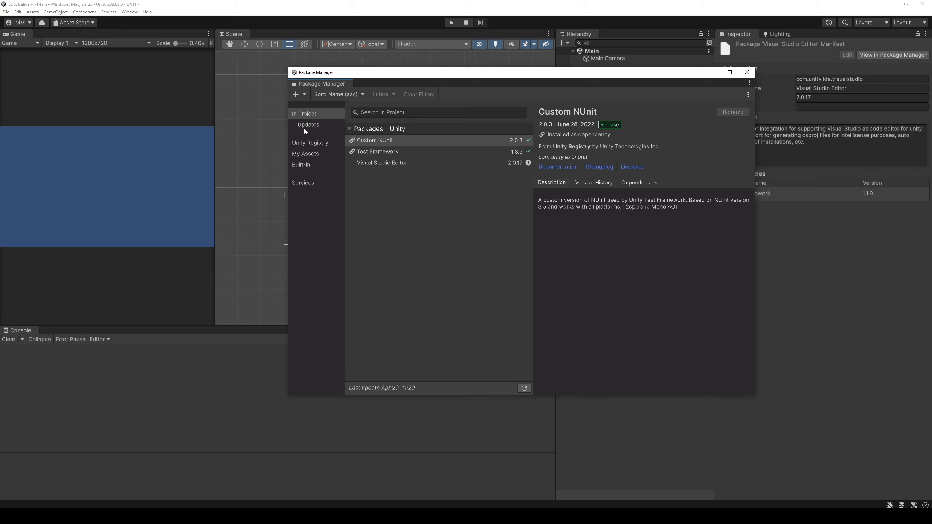
click(474, 143)
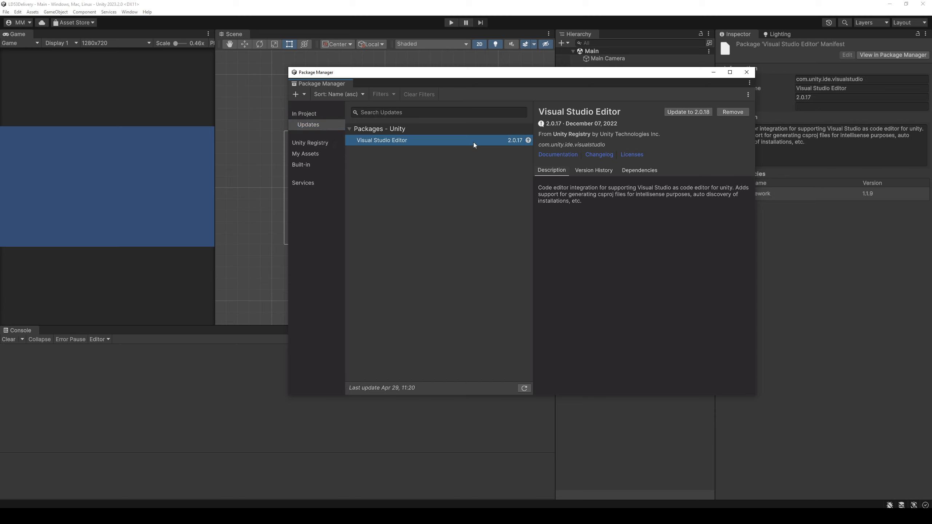
click(689, 112)
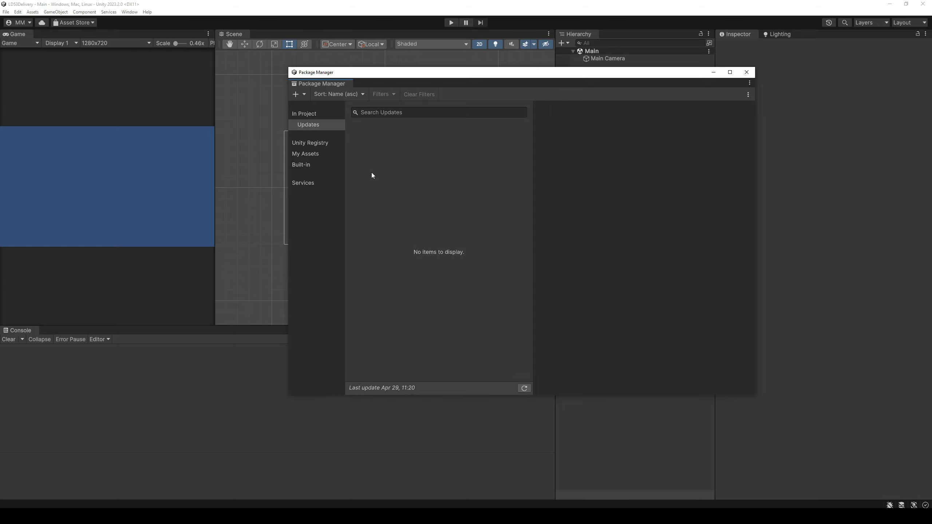
Step: Install the 2D feature from Unity Registry, adding 2D Animation, Pixel Perfect, SpriteShape and Tilemap
click(317, 148)
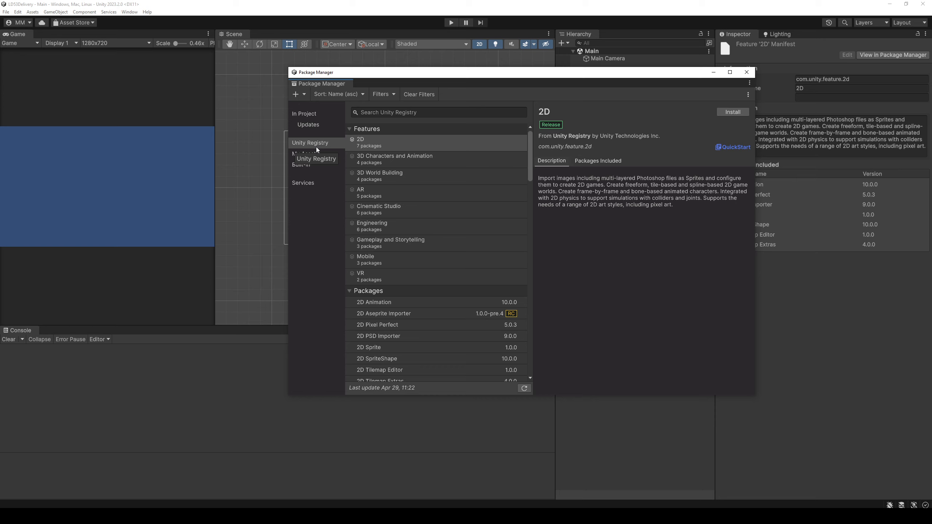
click(732, 113)
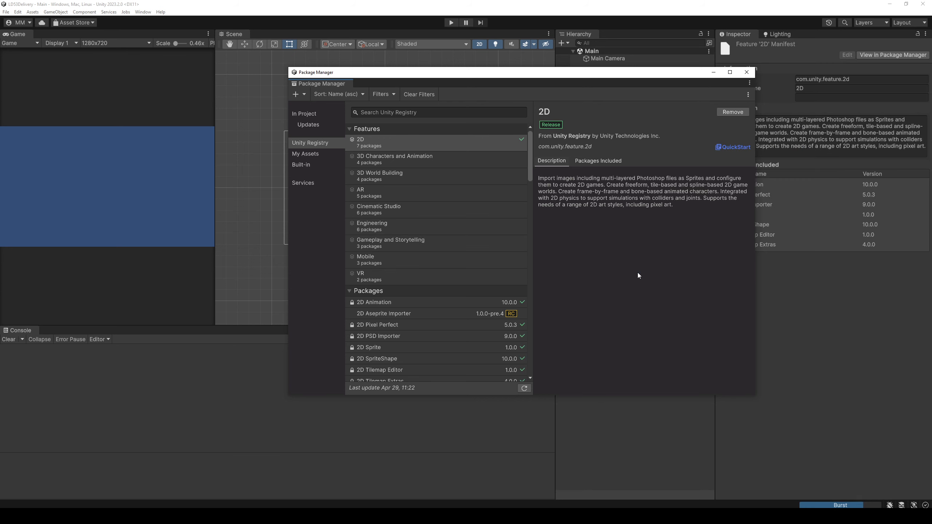
scroll(439, 219, down, 5)
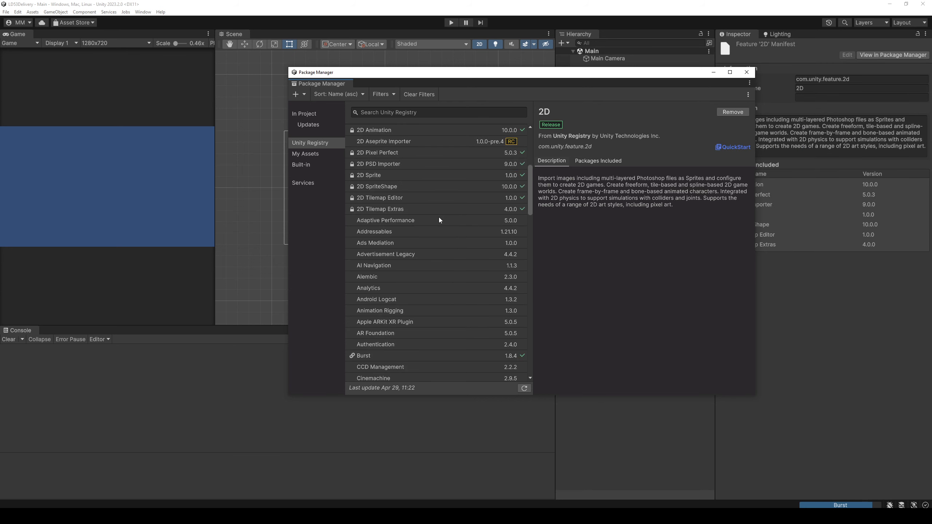
scroll(439, 217, down, 5)
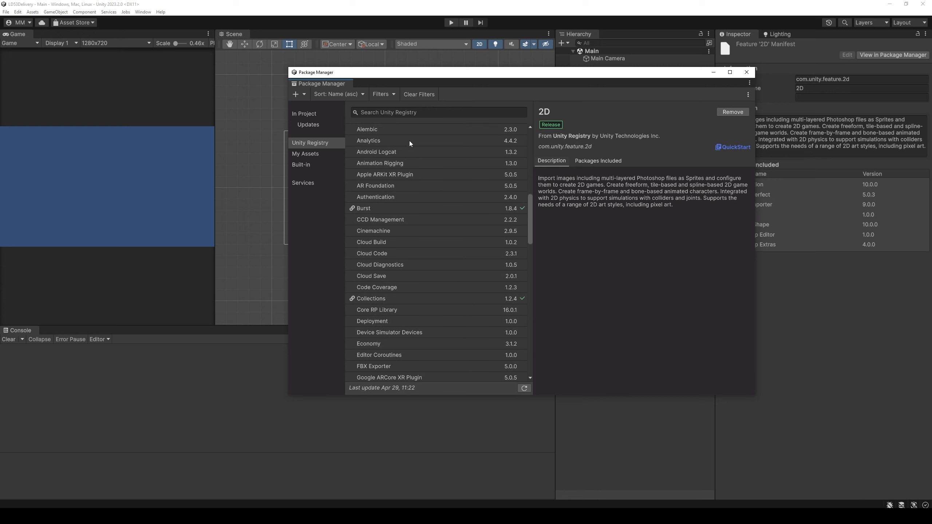
Step: Install TextMeshPro 3.0.6 from a 'text' search, then search 'post' and close the Package Manager
text(text)
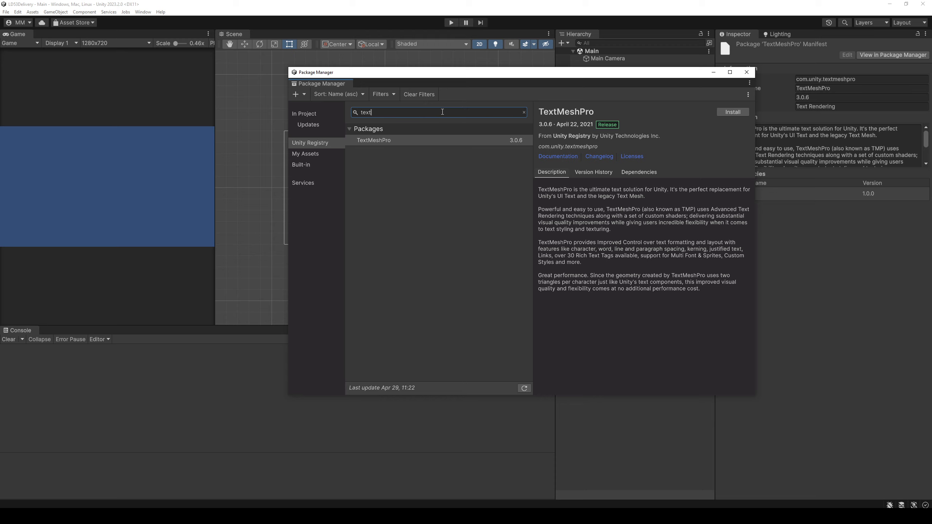
click(722, 114)
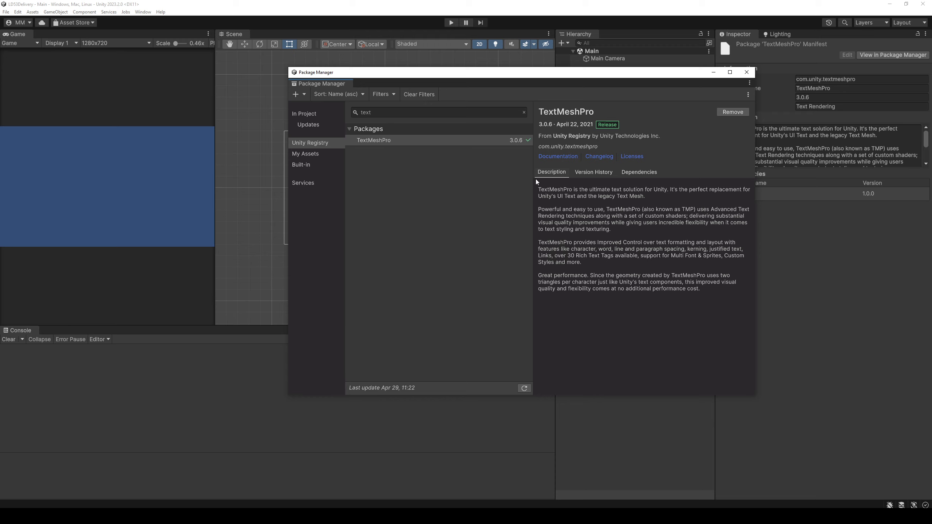
click(408, 113)
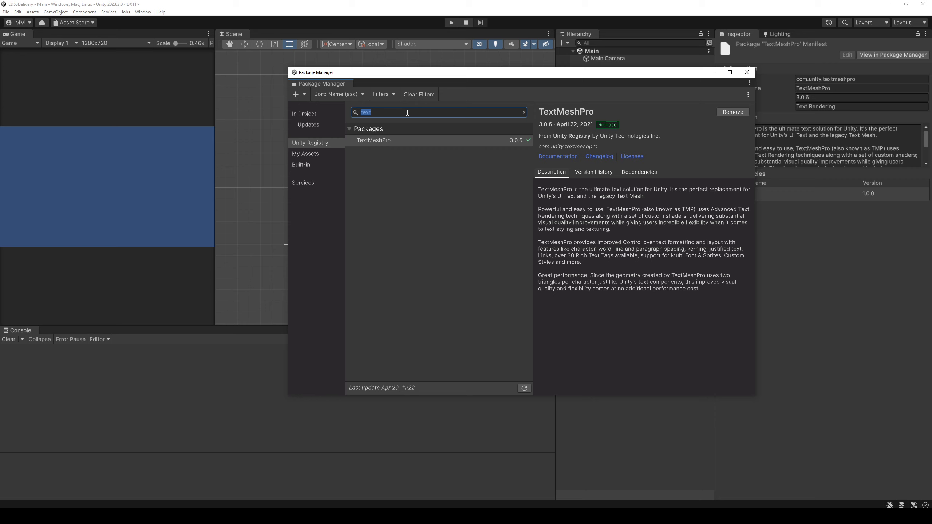
text(post)
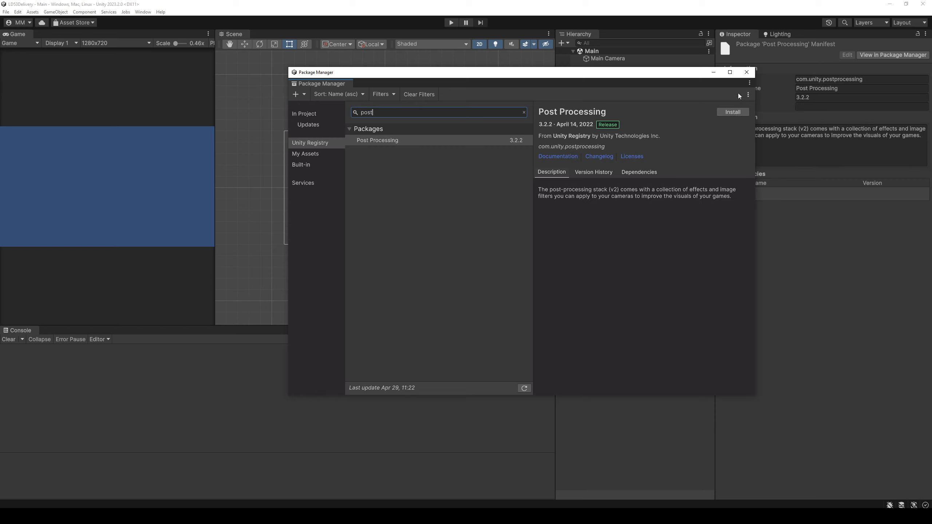
click(747, 72)
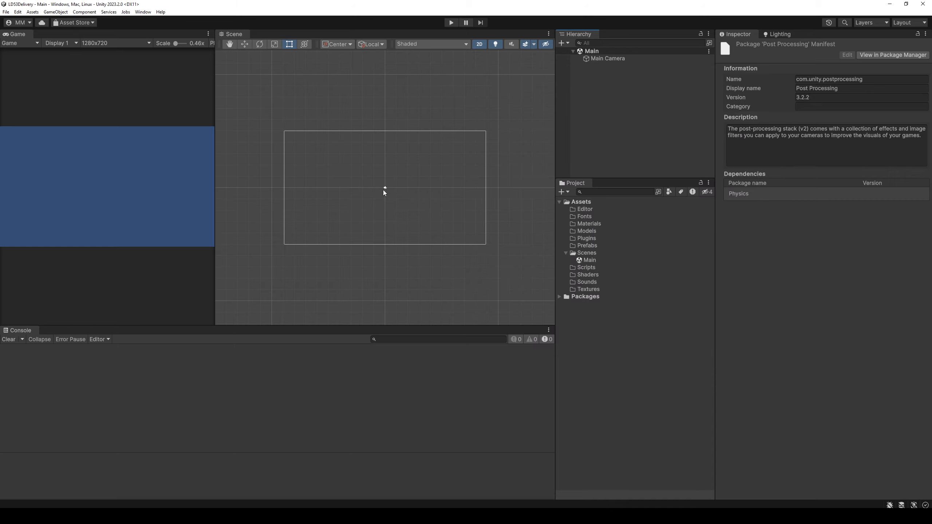
Step: Add a Text - TextMeshPro object with its Canvas and EventSystem, and import TMP Essential Resources
right_click(600, 83)
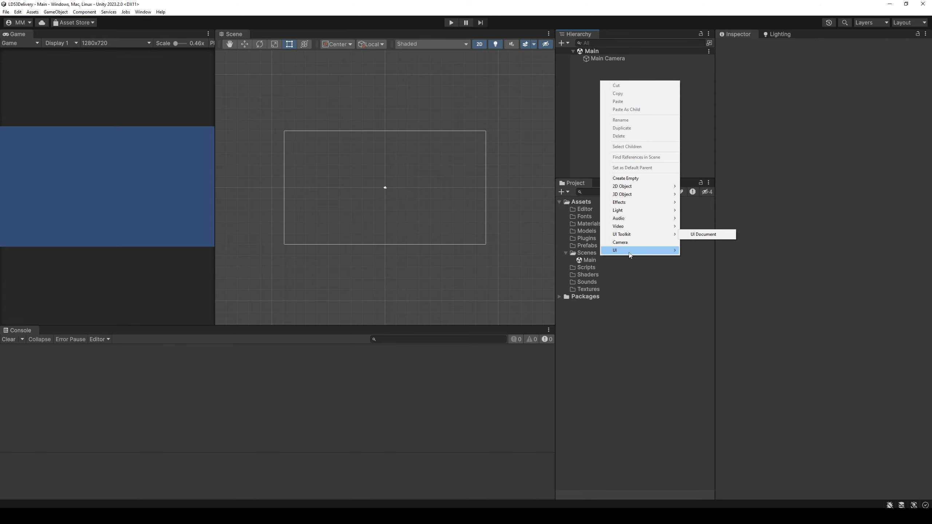
mouse_move(631, 254)
click(700, 260)
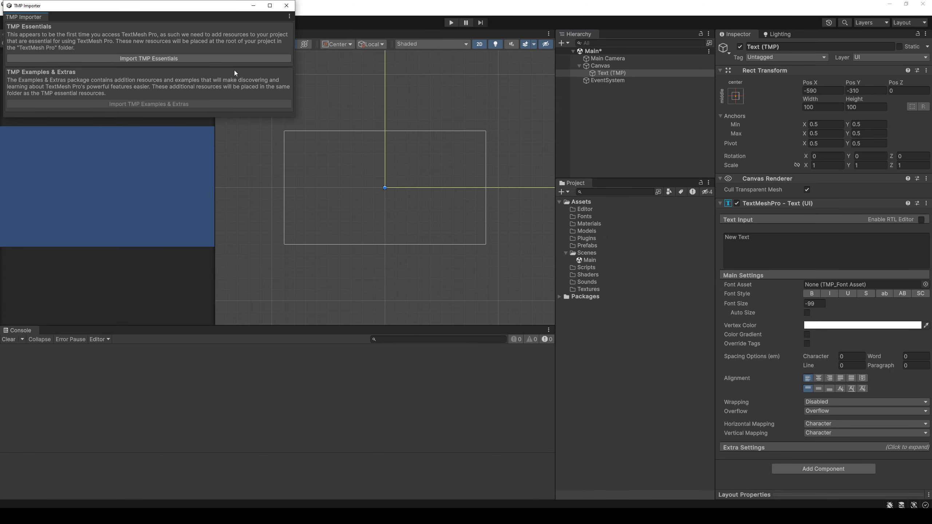
click(203, 59)
click(287, 5)
click(824, 246)
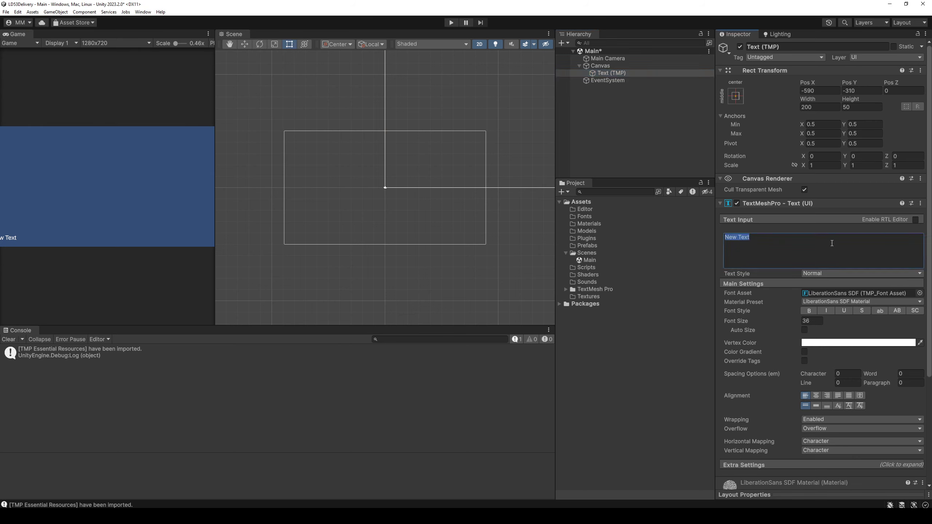
Step: Make the text read DELIVERY, anchored top centre, centred, size 108, with wrapping disabled
text(DELIV)
text(ERY)
click(735, 96)
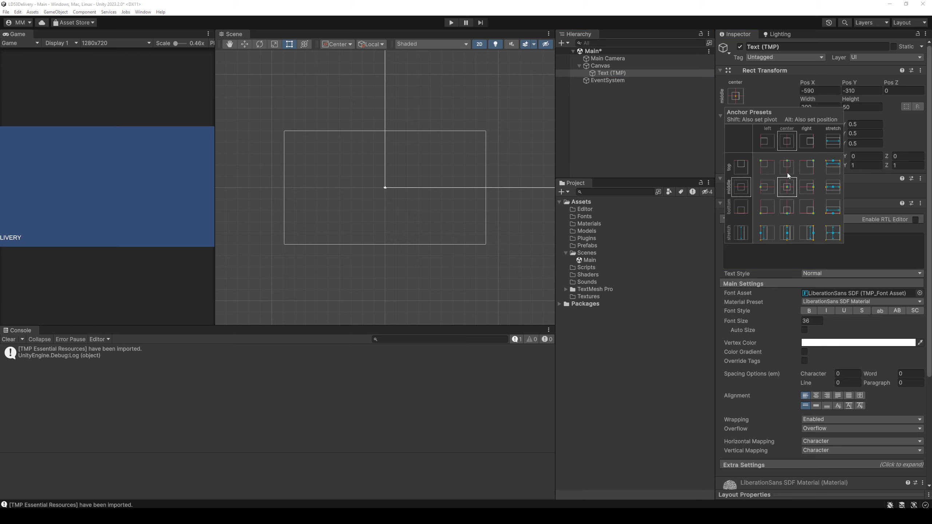
alt+shift+click(787, 169)
click(769, 309)
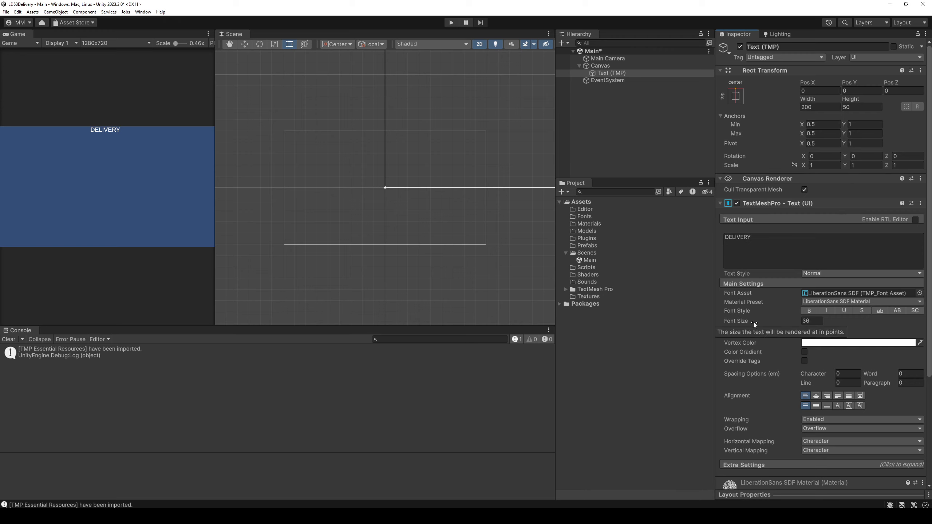
click(817, 396)
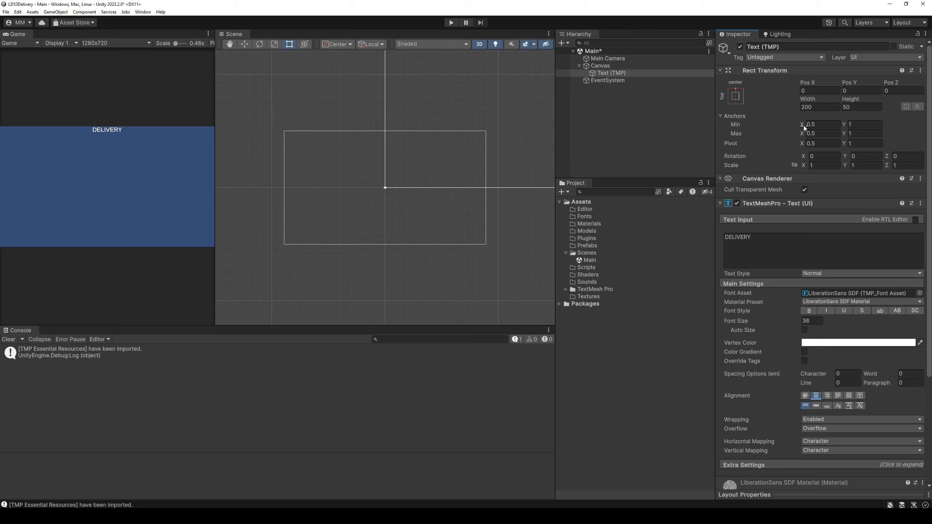
drag(807, 99, 811, 99)
key(ctrl+z)
drag(786, 327, 857, 297)
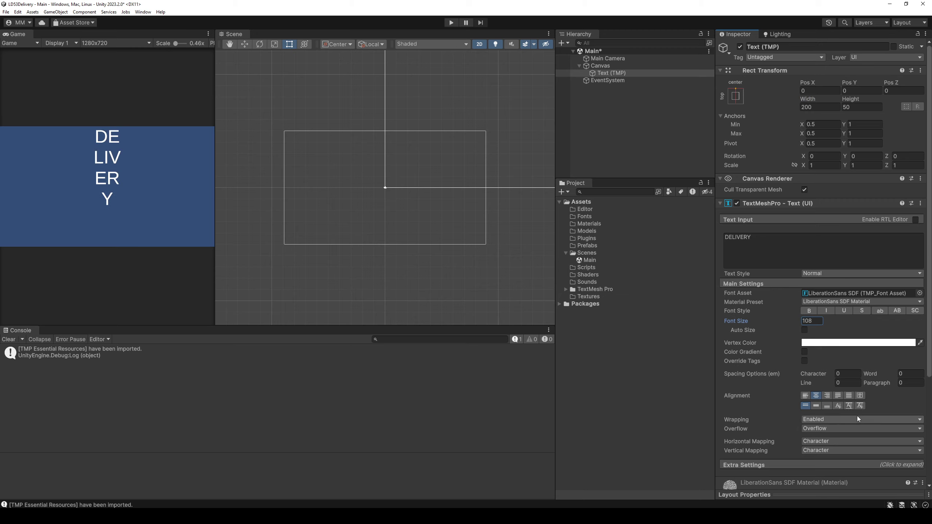
click(832, 420)
click(818, 428)
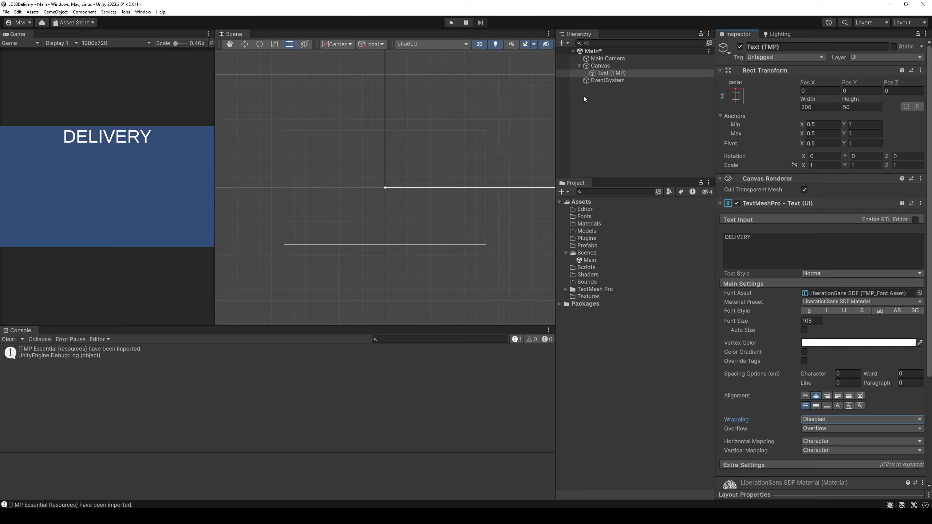
Step: Set the Main Camera background colour to black and save the scene
click(622, 59)
click(833, 132)
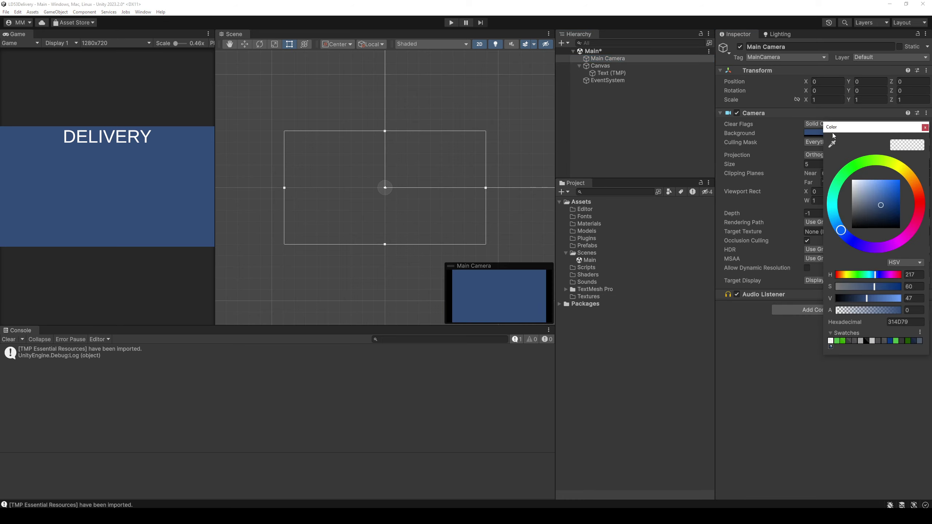
drag(881, 209, 858, 235)
key(Return)
key(ctrl+s)
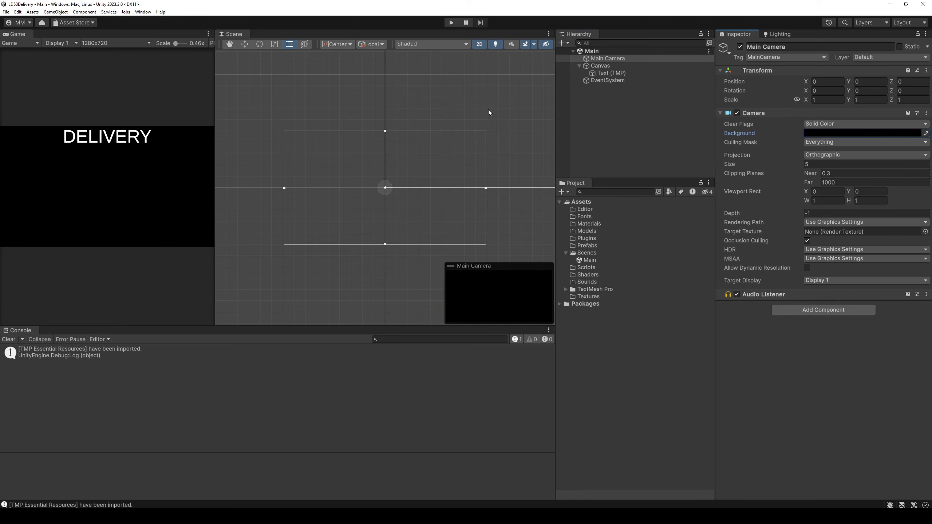
Step: Add a Button - TextMeshPro under Canvas named ButtonStart, save, and frame it in view
right_click(608, 68)
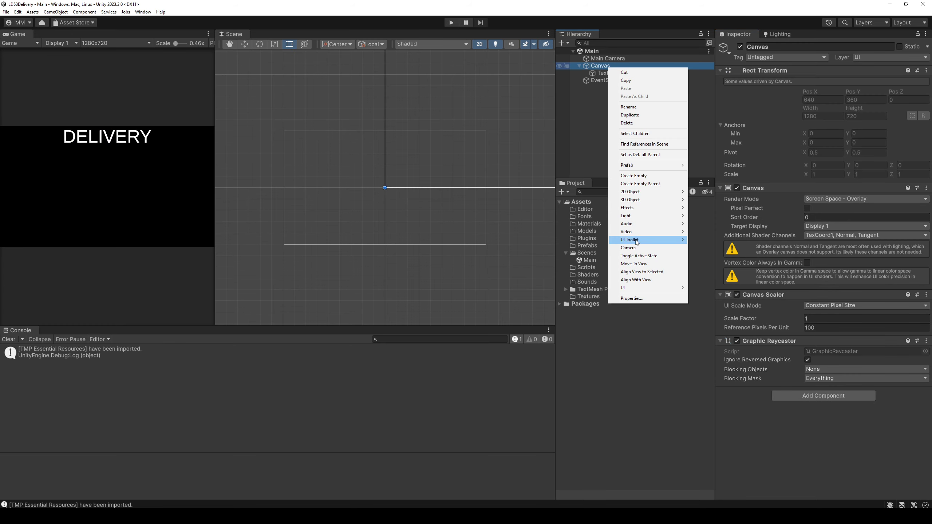
mouse_move(650, 288)
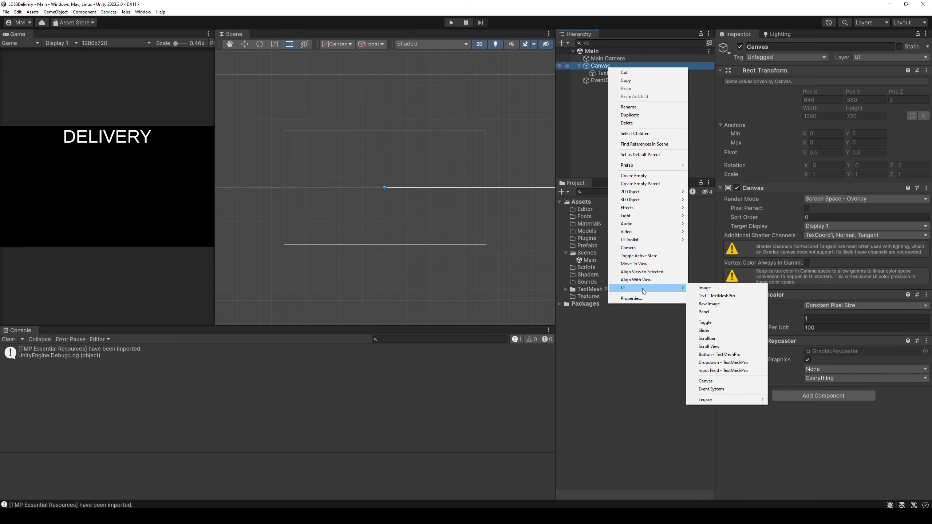
click(723, 355)
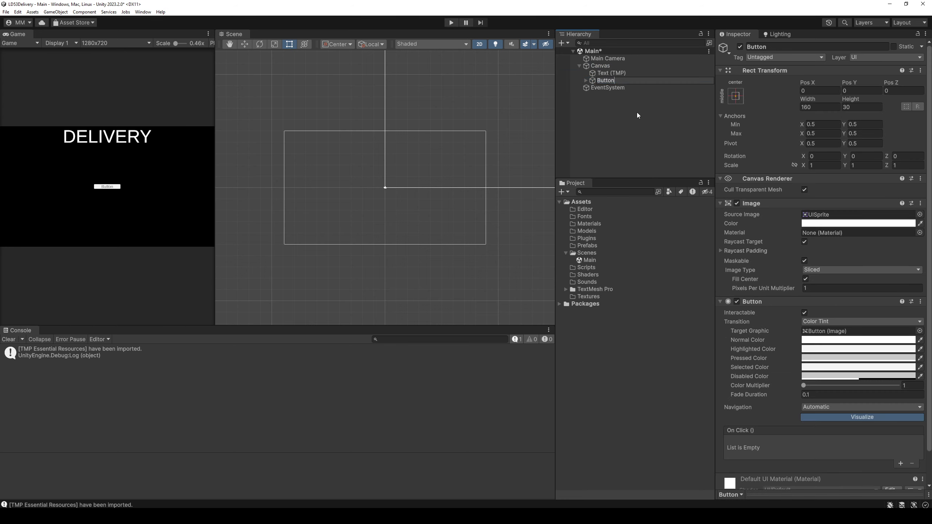
text(Start)
key(Return)
key(ctrl+s)
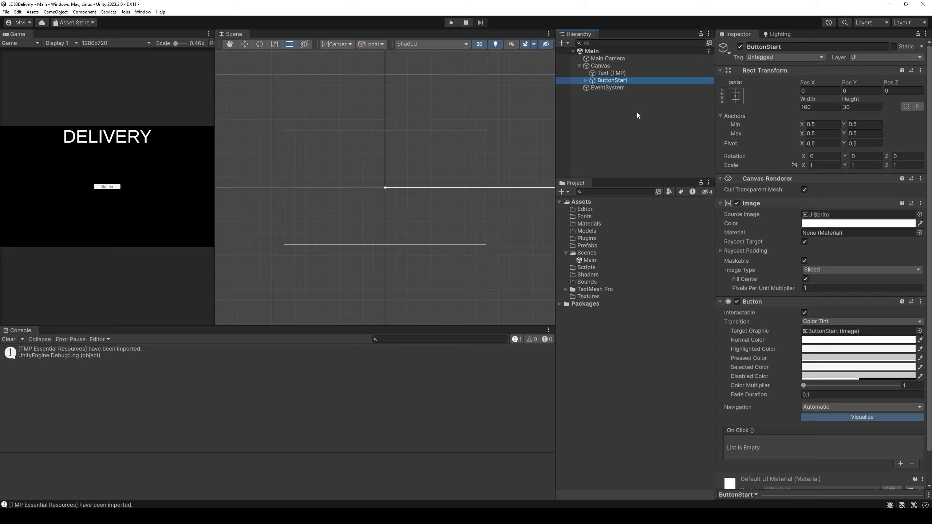
double_click(613, 81)
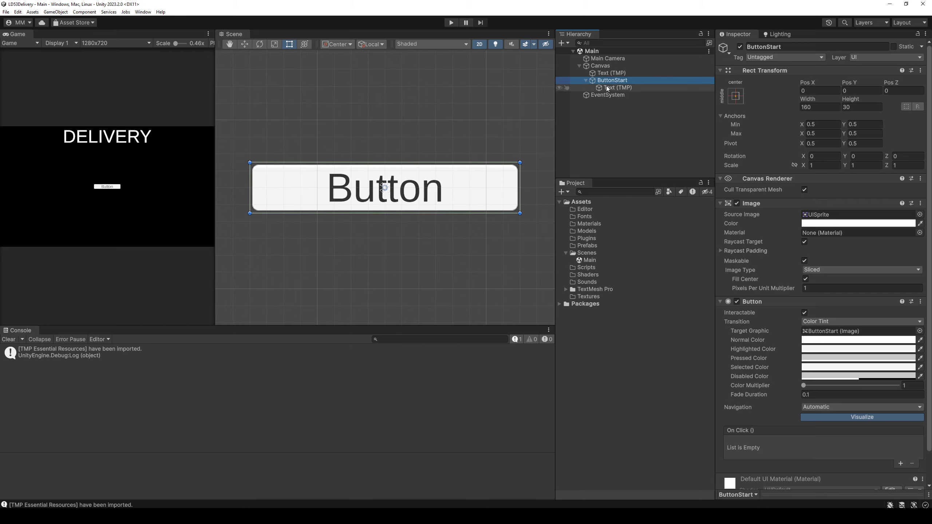
Step: Change the button label to 'Start!' and set ButtonStart's height to 64, then save
click(618, 87)
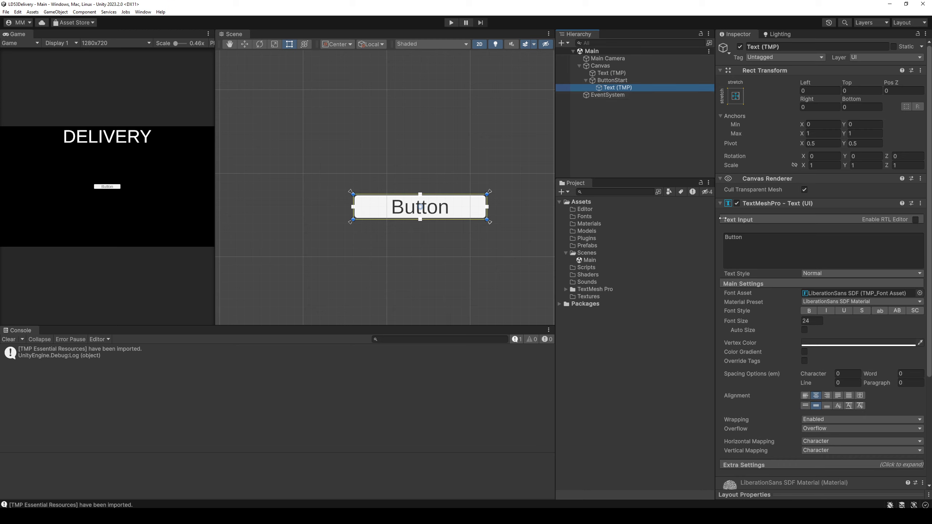
click(772, 248)
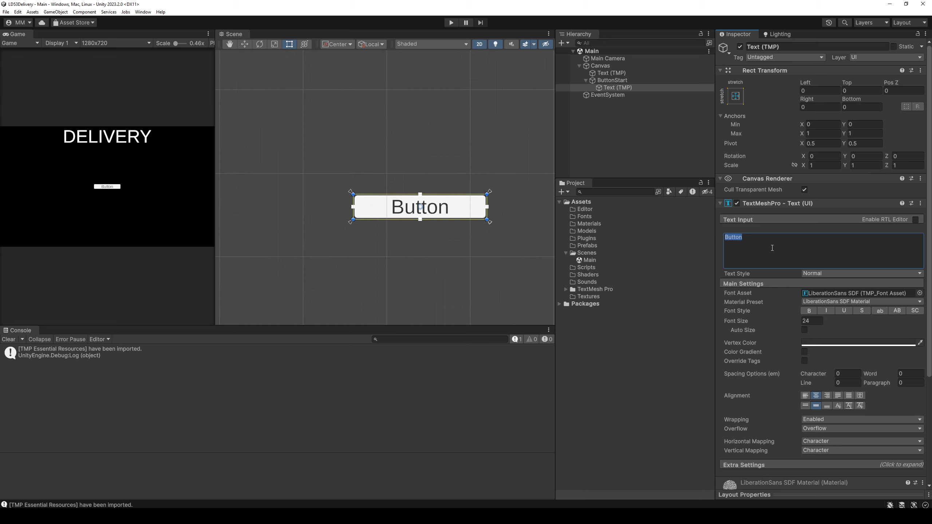
text(Start!)
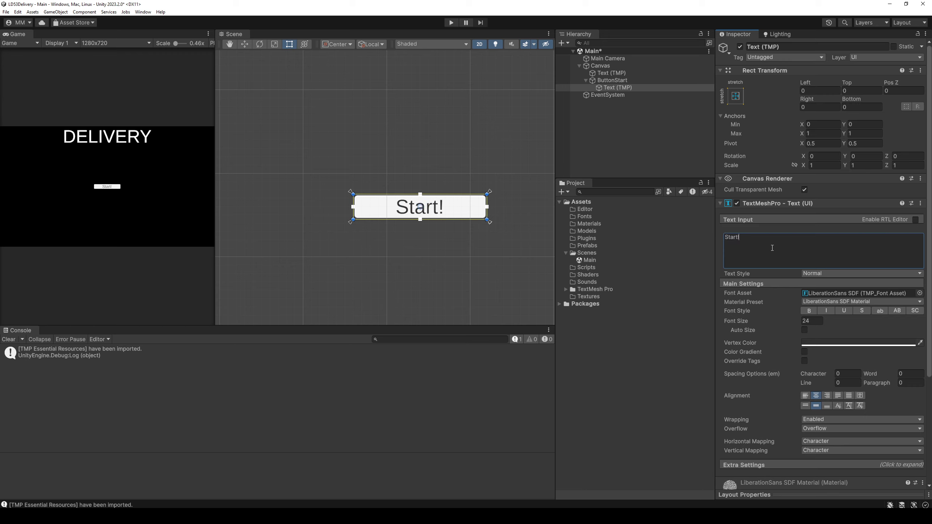
click(690, 81)
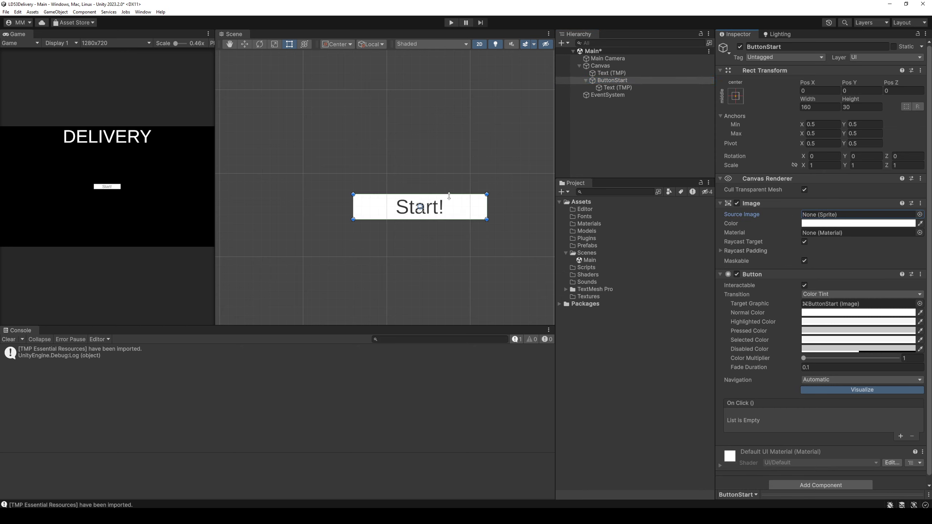
click(861, 107)
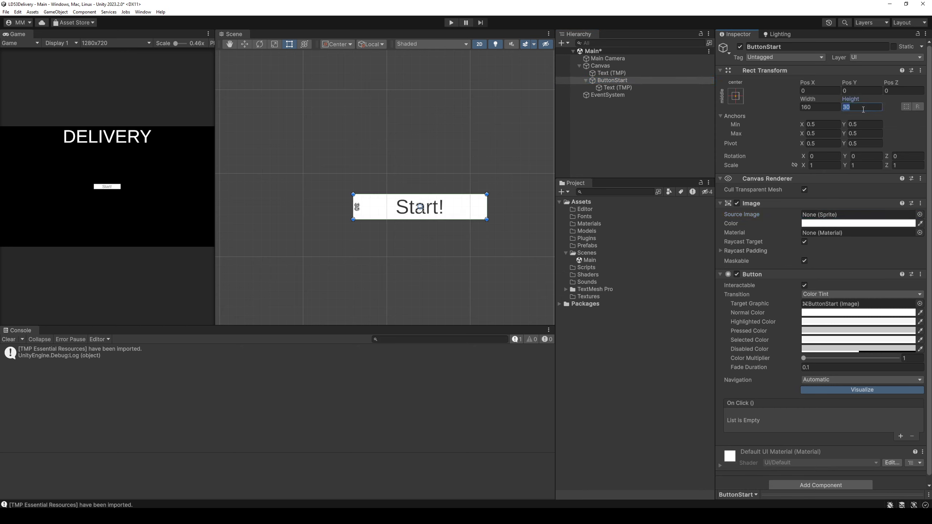
text(64)
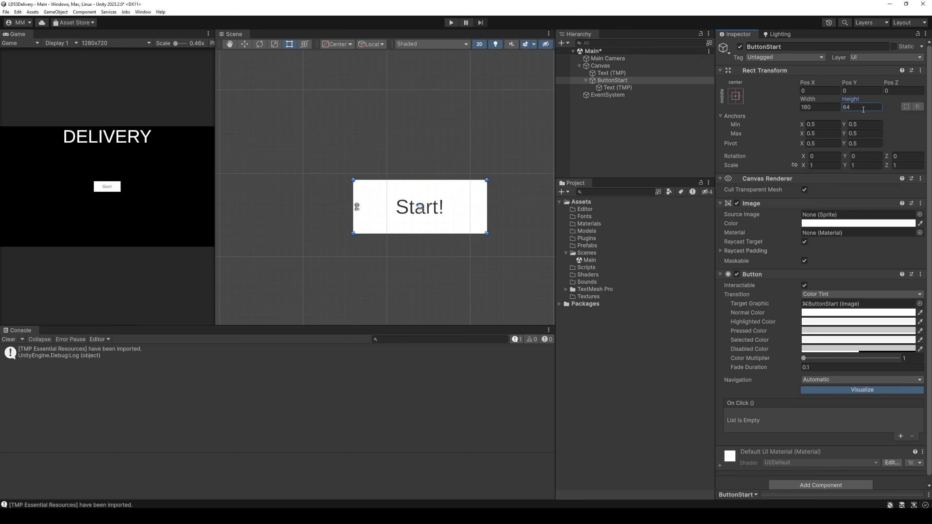
key(ctrl+s)
Step: Set the Start! label font size to 40 and add an empty On Click entry
click(639, 87)
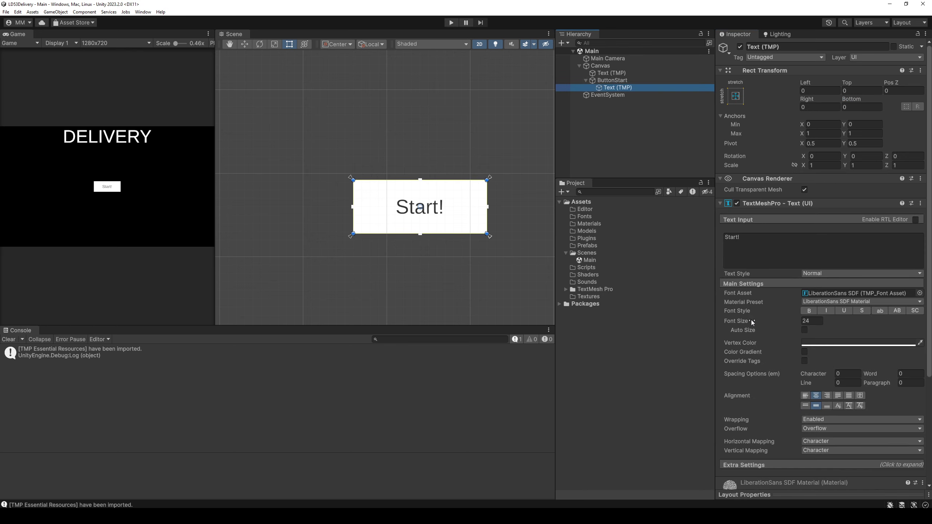
drag(753, 323, 809, 321)
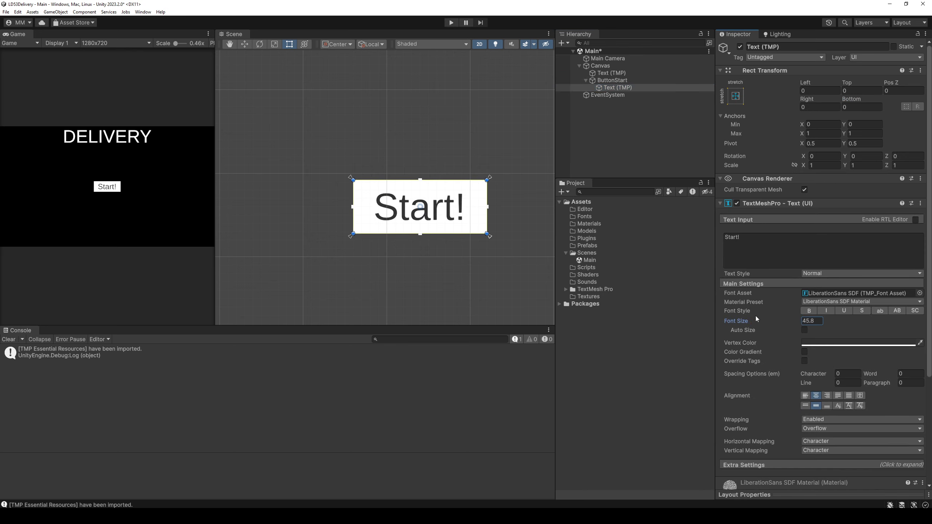
click(813, 321)
text(40)
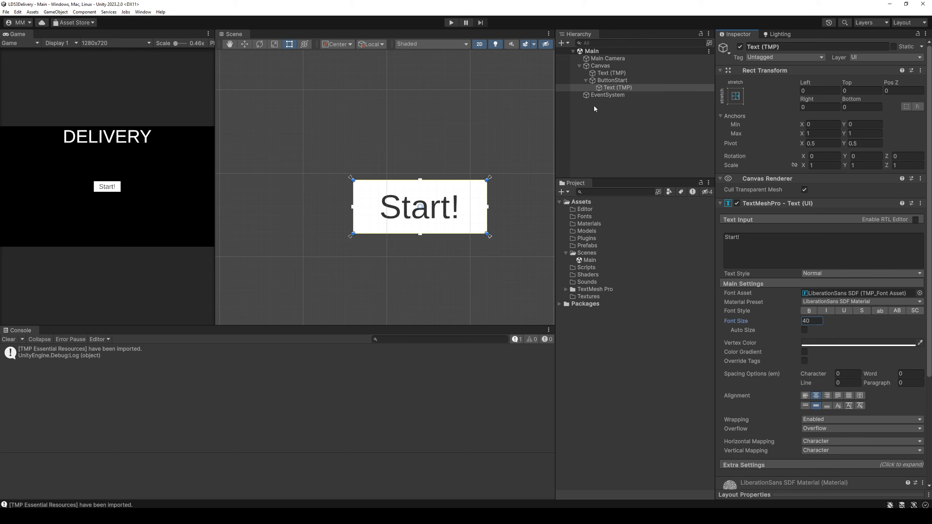
click(612, 80)
click(900, 436)
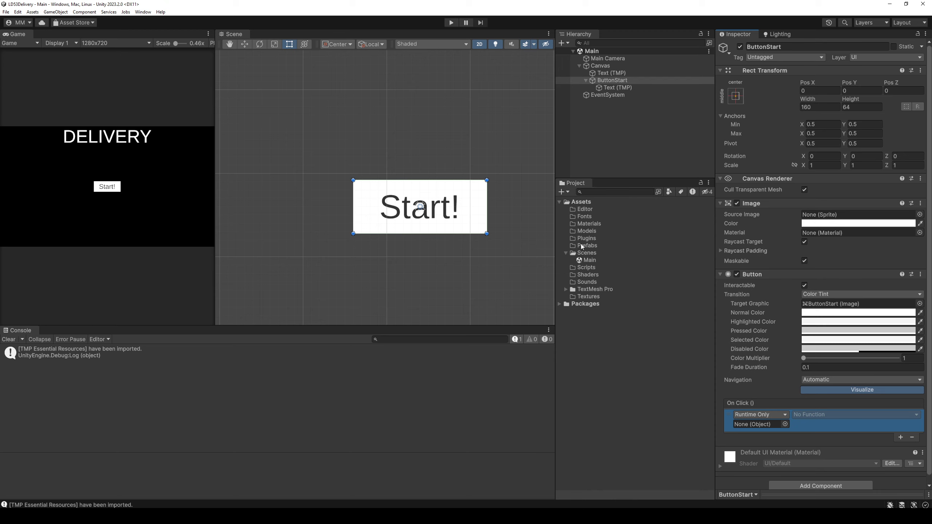
Step: Create a C# script named Game in the Scripts folder
right_click(586, 268)
mouse_move(630, 275)
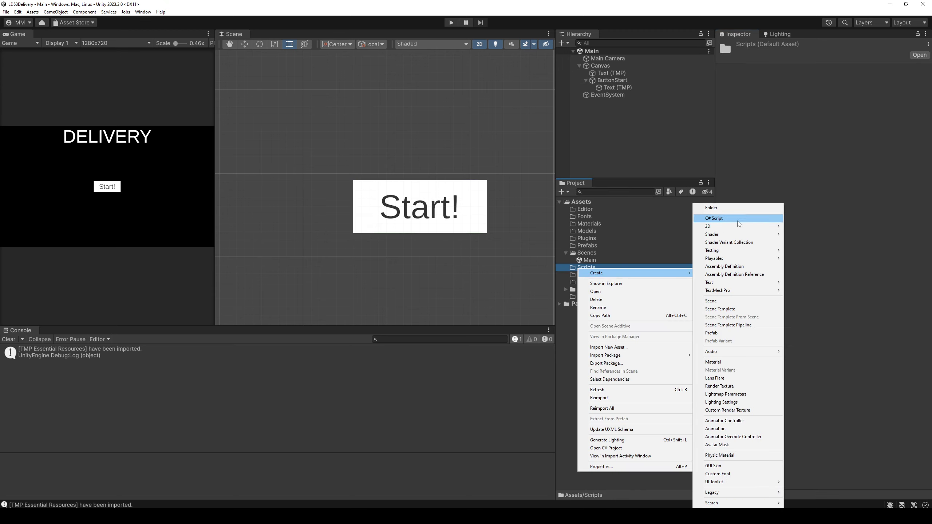
click(716, 218)
text(Game)
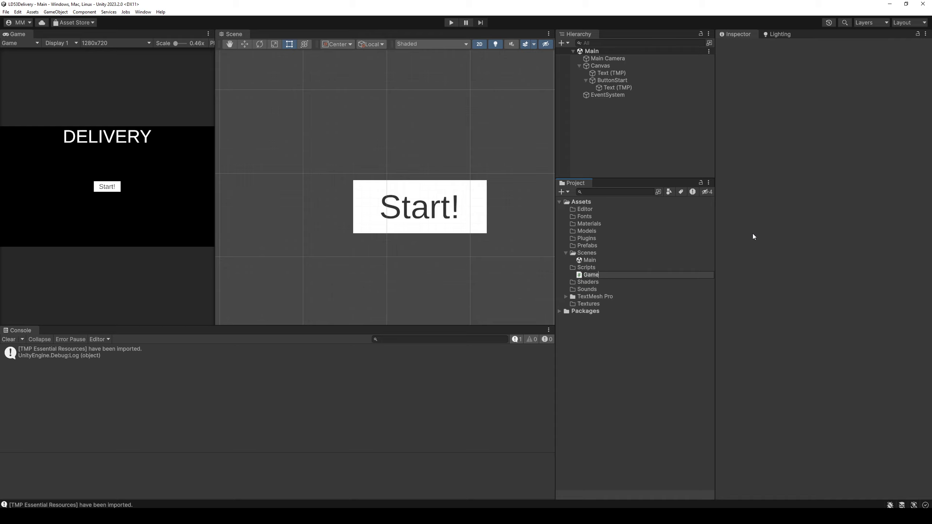
key(Return)
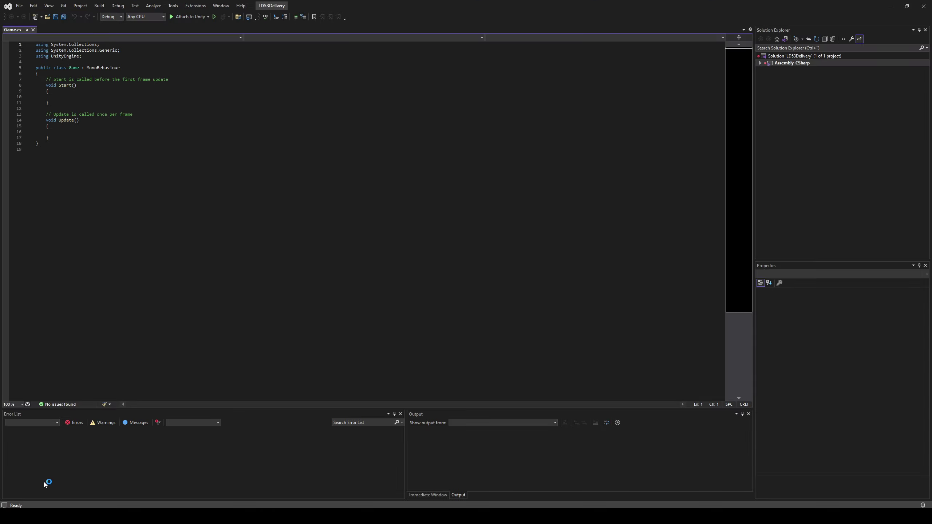
Step: Zoom the code editor to 120% and cut the comment above Start()
click(14, 404)
text(120)
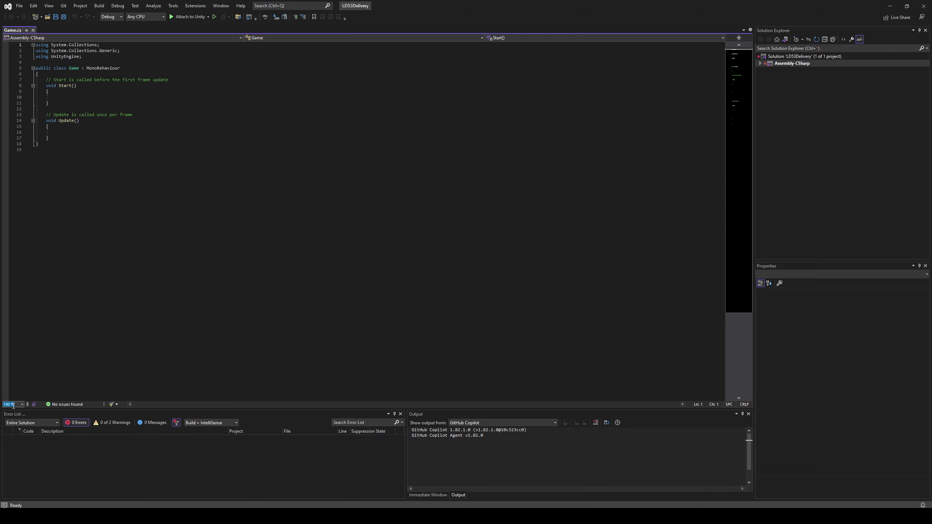
key(Return)
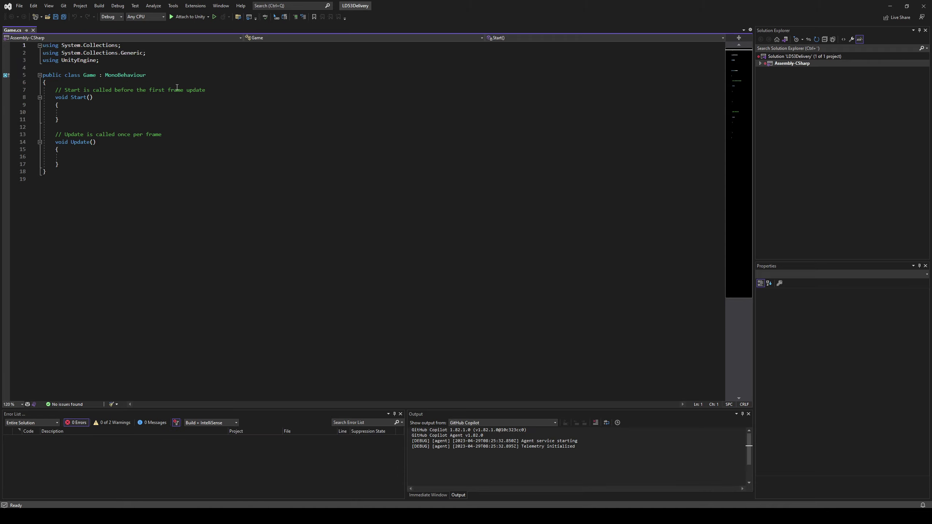
click(177, 90)
key(ctrl+x)
click(134, 127)
Step: Add a public static Game instance field and set instance = this in Start()
click(131, 89)
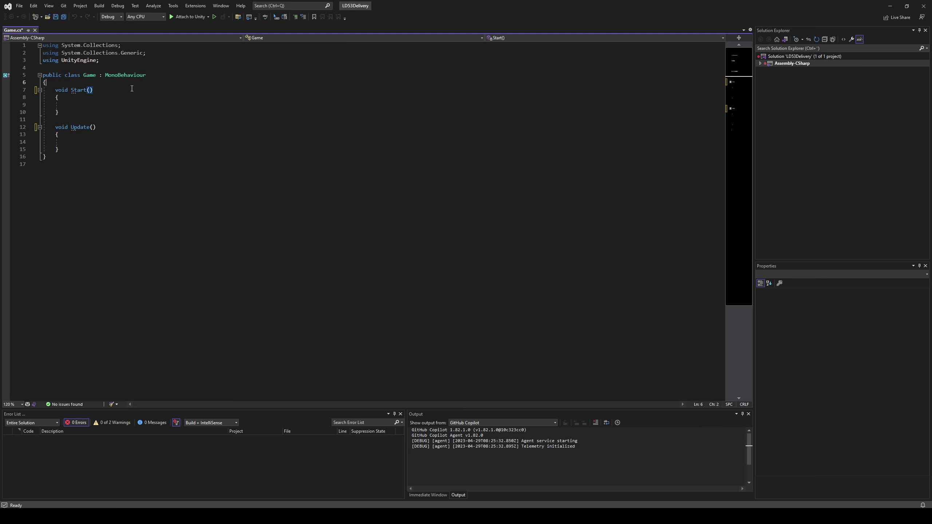
key(Up)
key(Return)
key(Return)
key(Up)
text(public )
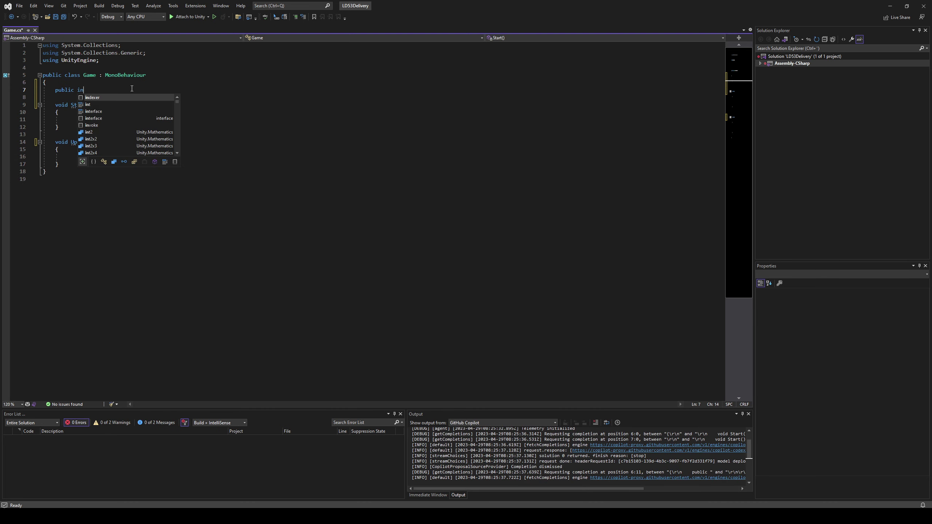
text(Game ins)
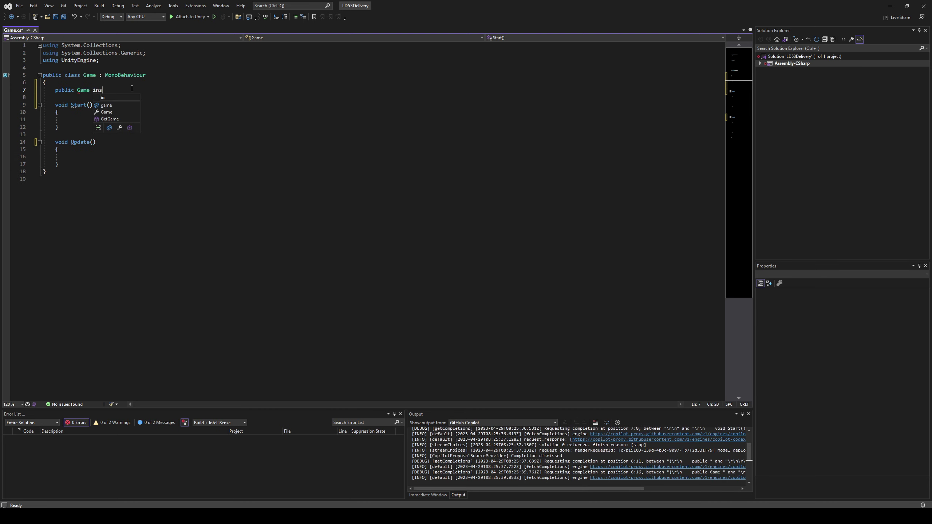
text(tance;)
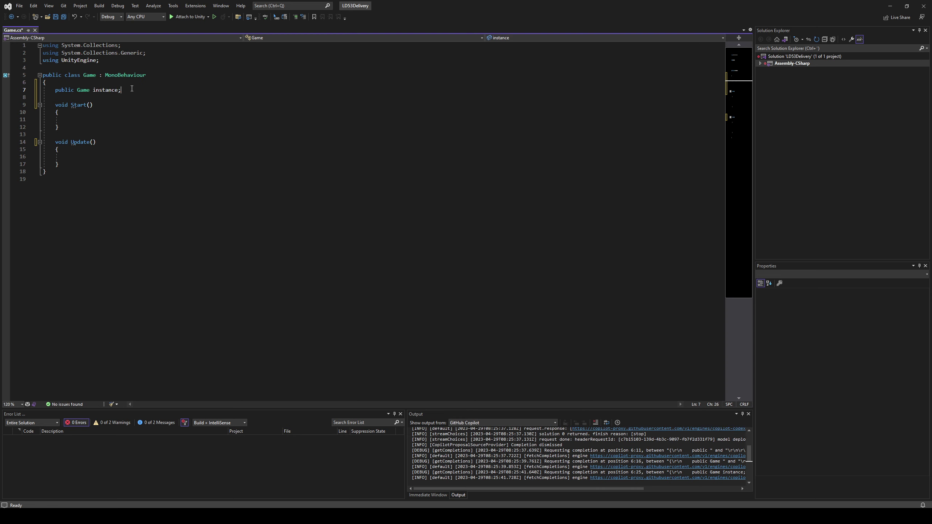
key(ctrl+Left)
text(static)
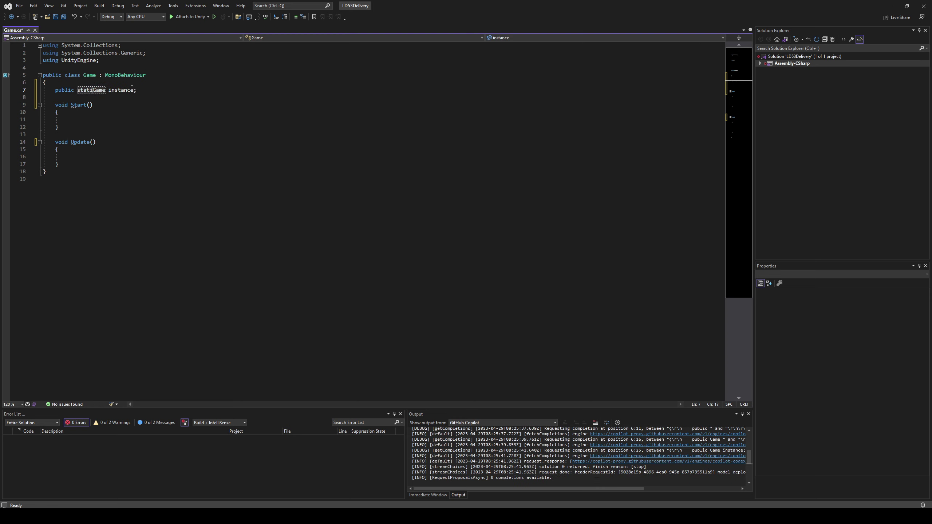
key(Down)
key(Down)
key(Down)
key(Return)
key(Tab)
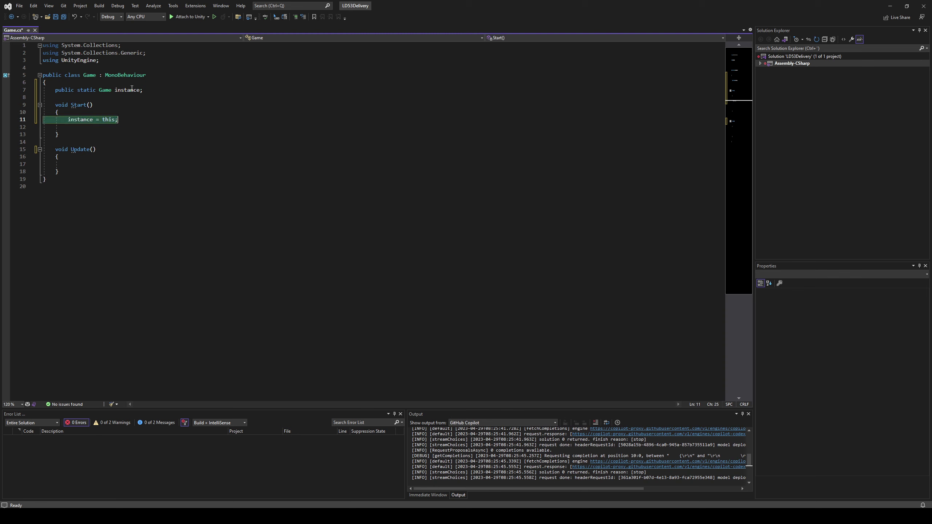
Step: Add [DefaultExecutionOrder(-100)] above the Game class and save the script
click(157, 69)
key(Return)
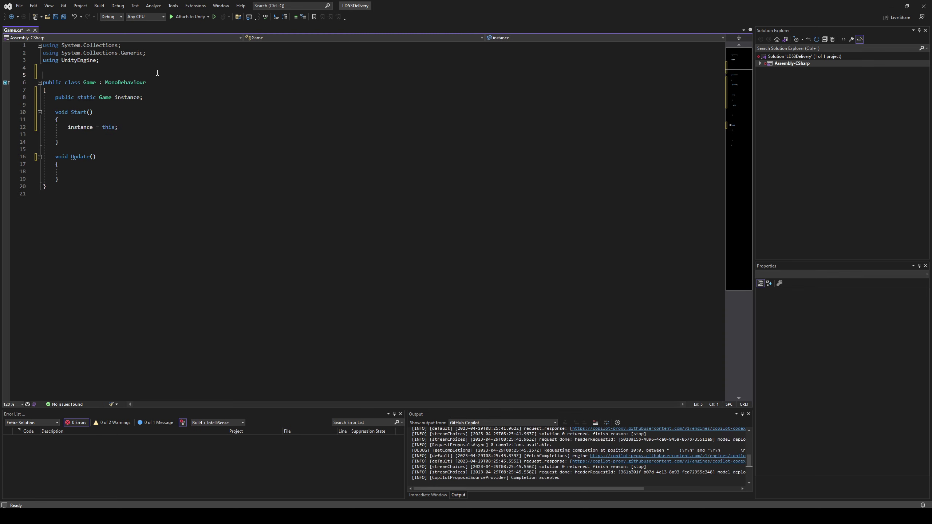
text([def)
key(Tab)
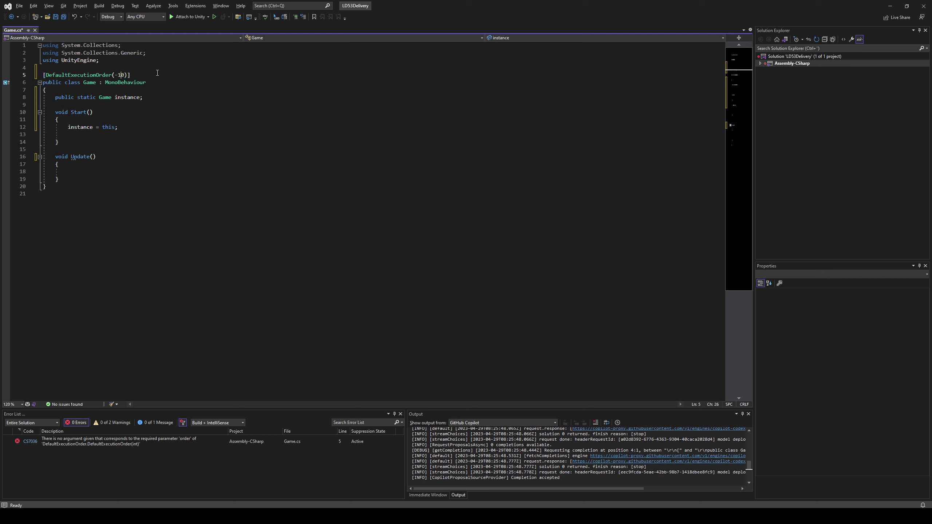
text(0)
key(ctrl+s)
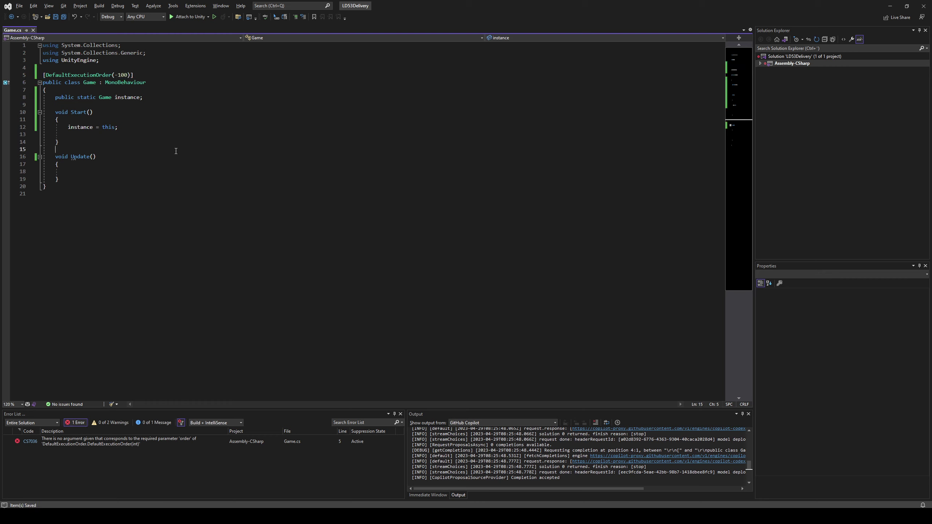
Step: Delete the empty Update() method from the Game class
click(141, 156)
key(Up)
key(Up)
key(shift+Down)
key(shift+Down)
key(shift+Down)
key(Delete)
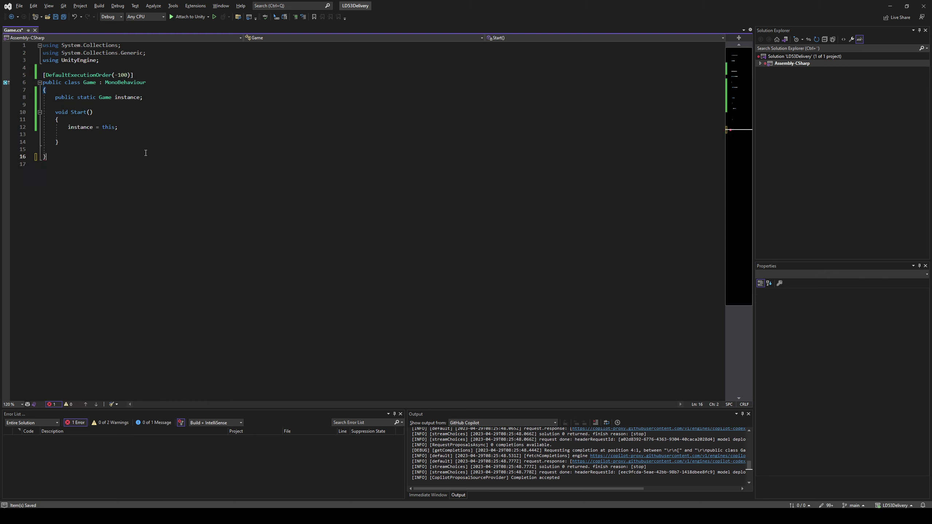
key(Up)
key(ctrl+shift+l)
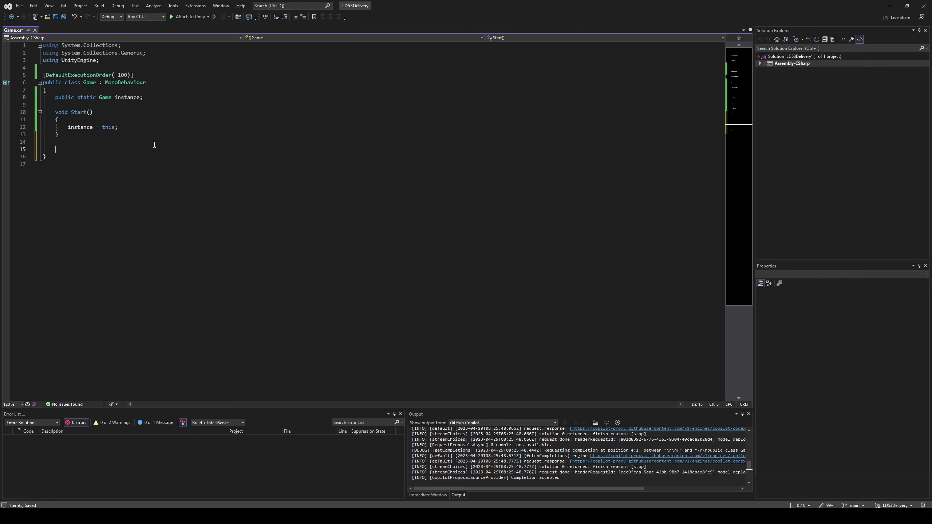
Step: Declare a public void StartGame() method below Start()
key(Return)
key(Return)
text(public void )
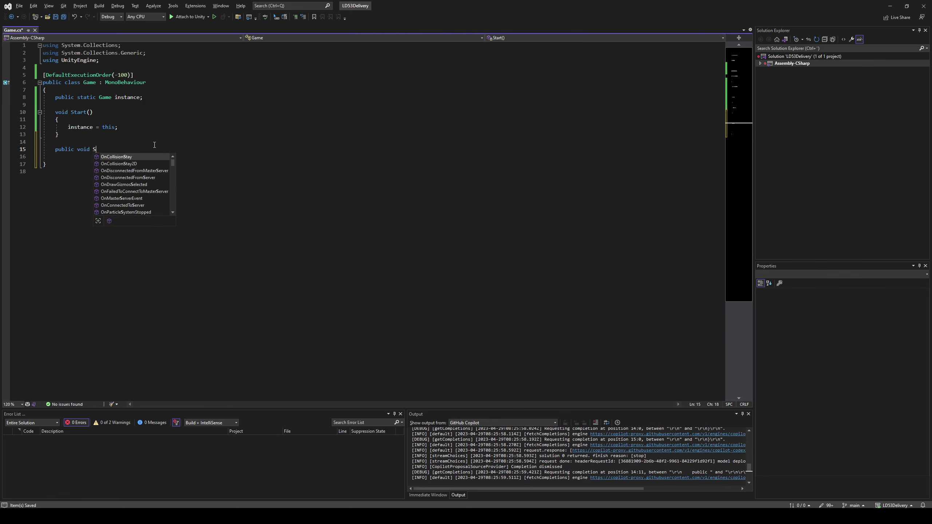
text(StartGame())
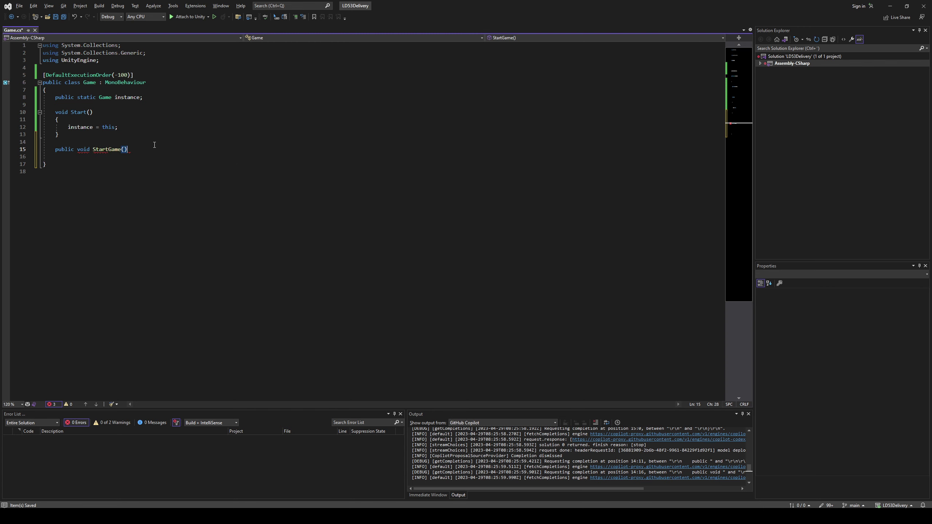
key(Return)
text({)
key(Return)
Step: Add a 'bool isStarted = false;' field under the instance field and save
key(Up)
key(Up)
key(Up)
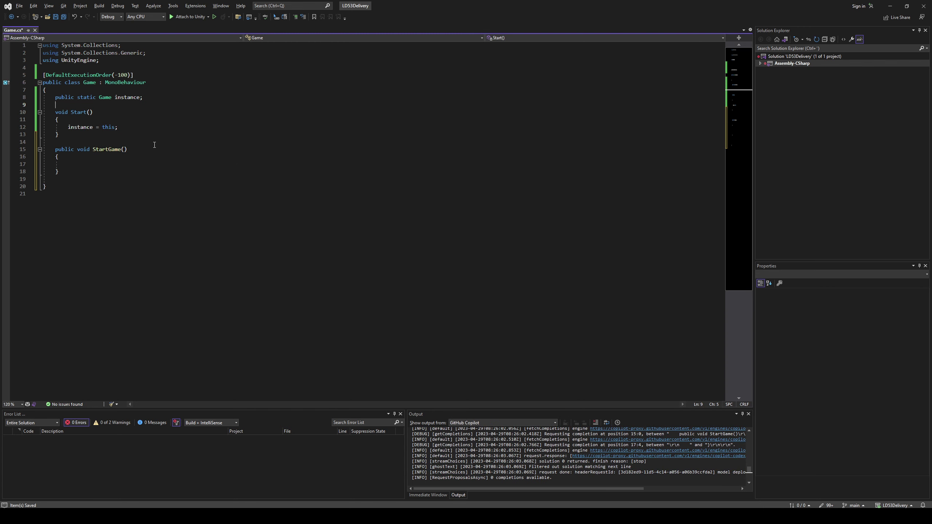
key(Return)
key(Up)
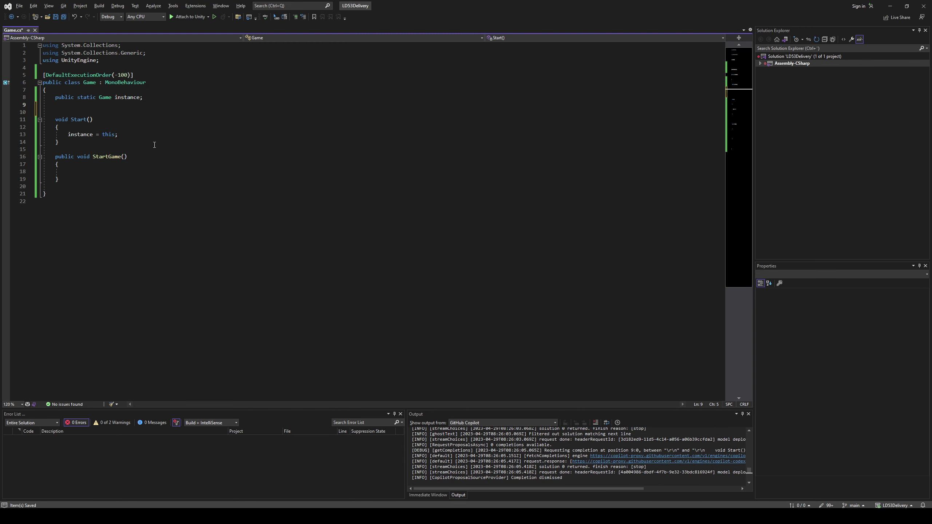
text(boo)
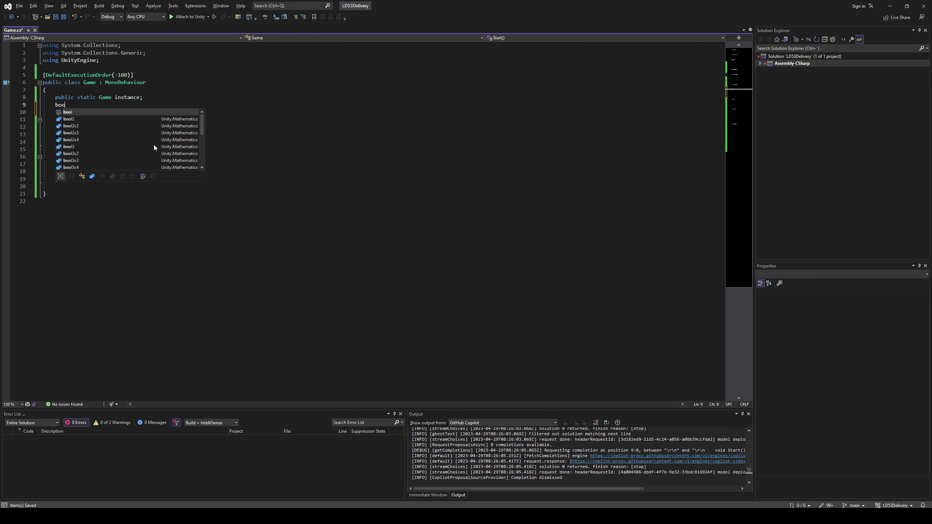
text(l isStarte)
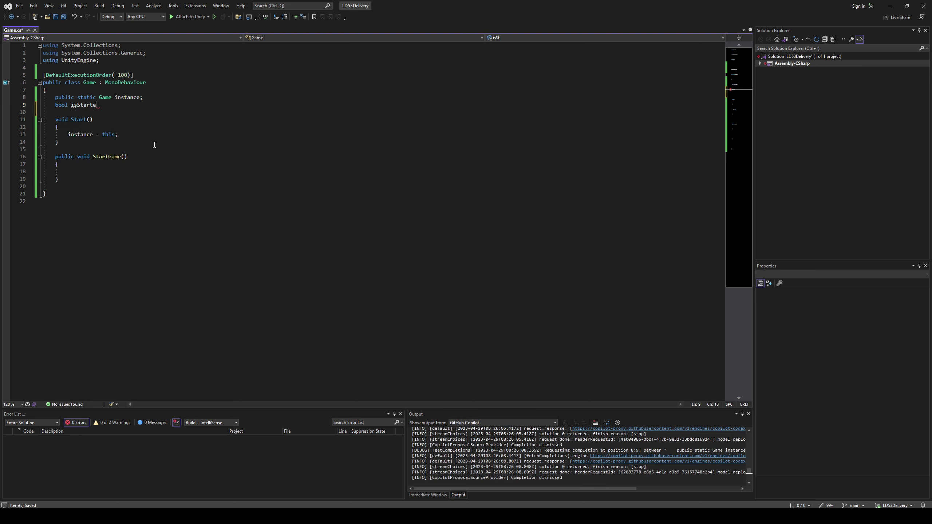
text(d = fal)
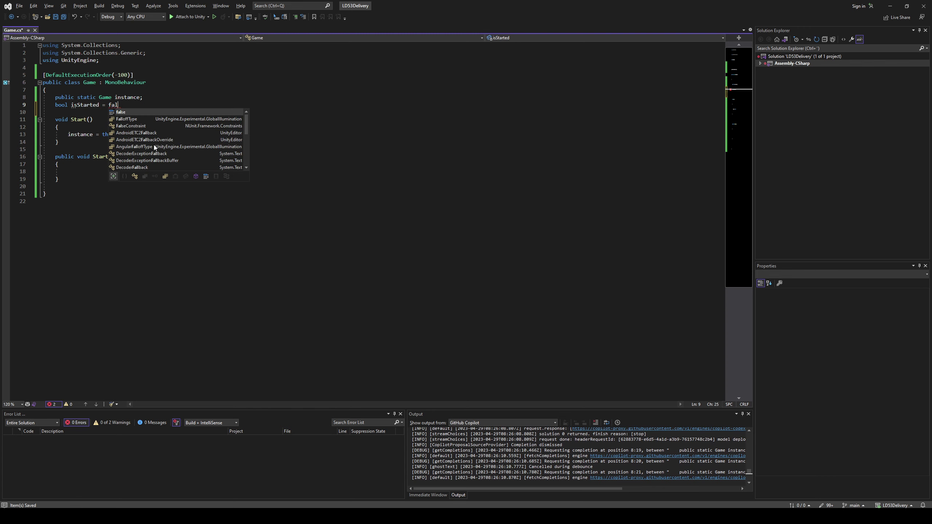
text(se;)
key(ctrl+s)
Step: Make StartGame set isStarted = true, save the script, and return to Unity
click(99, 105)
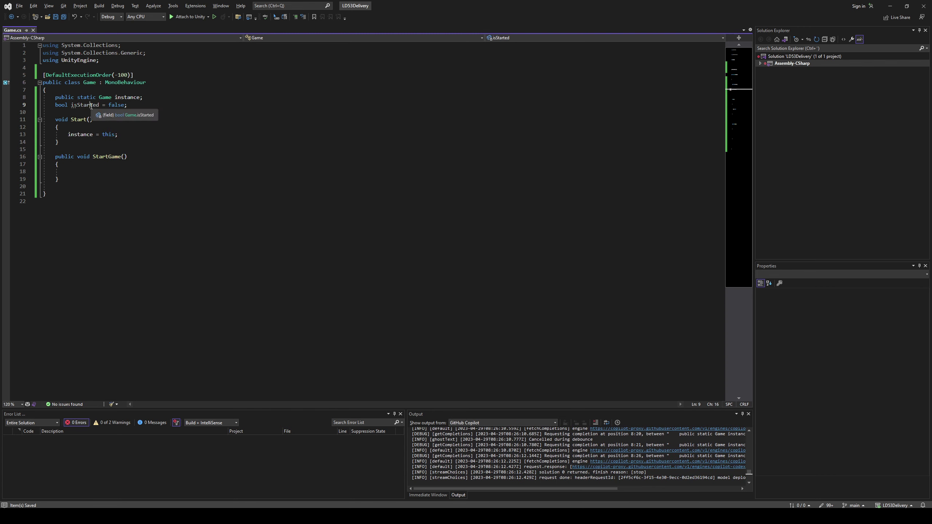
click(94, 171)
text(isStarted   )
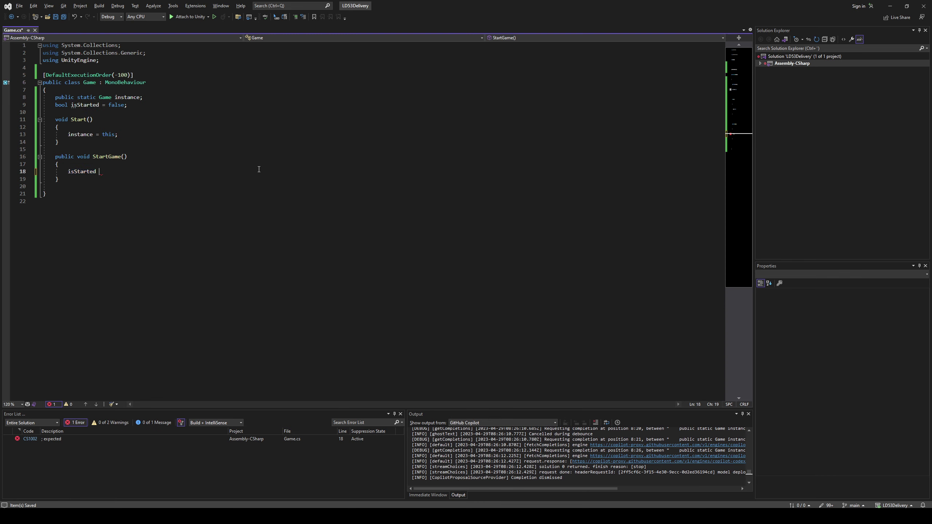
text( = tru)
key(Tab)
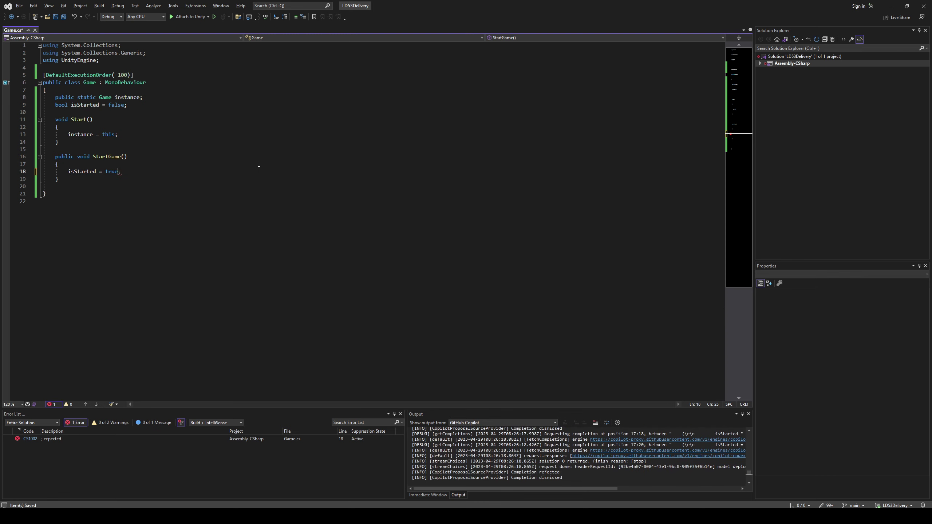
key(ctrl+s)
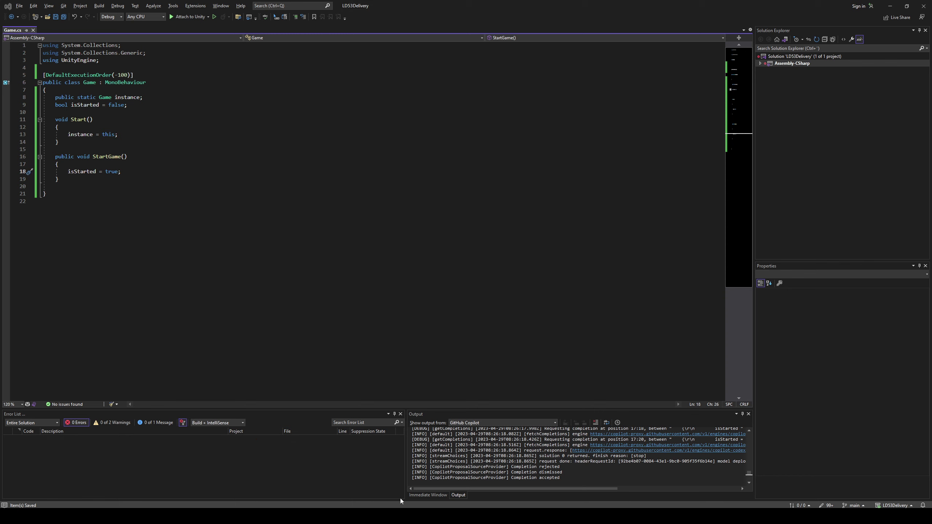
click(164, 167)
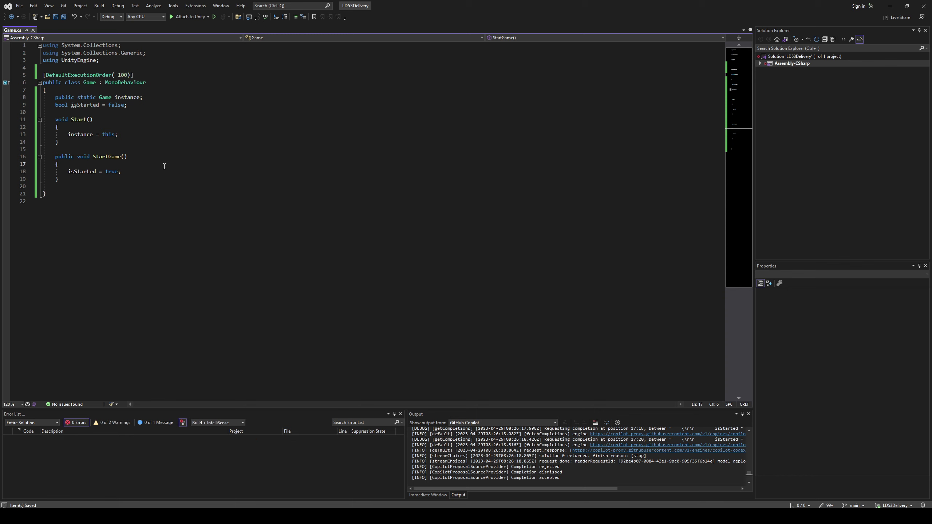
key(alt+Tab)
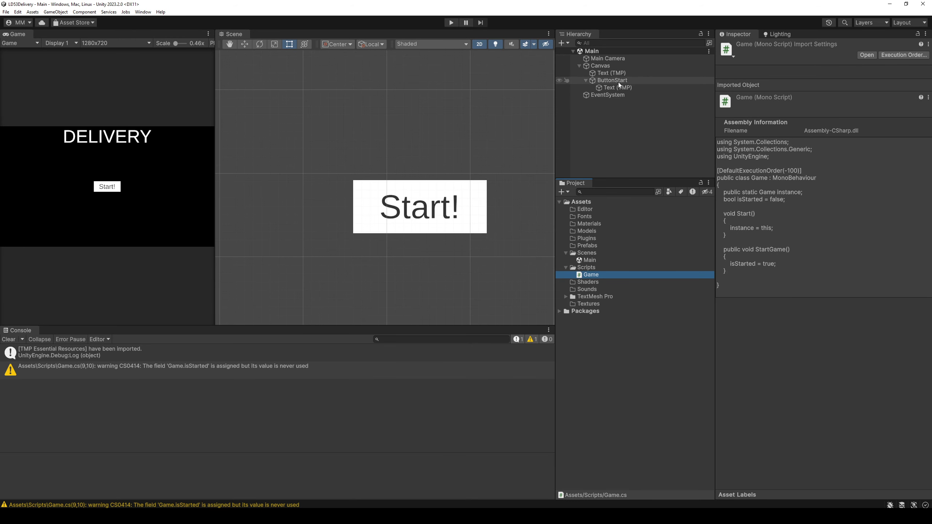
Step: Create an empty #Game object at the top of the Hierarchy carrying the Game script
right_click(617, 119)
click(642, 217)
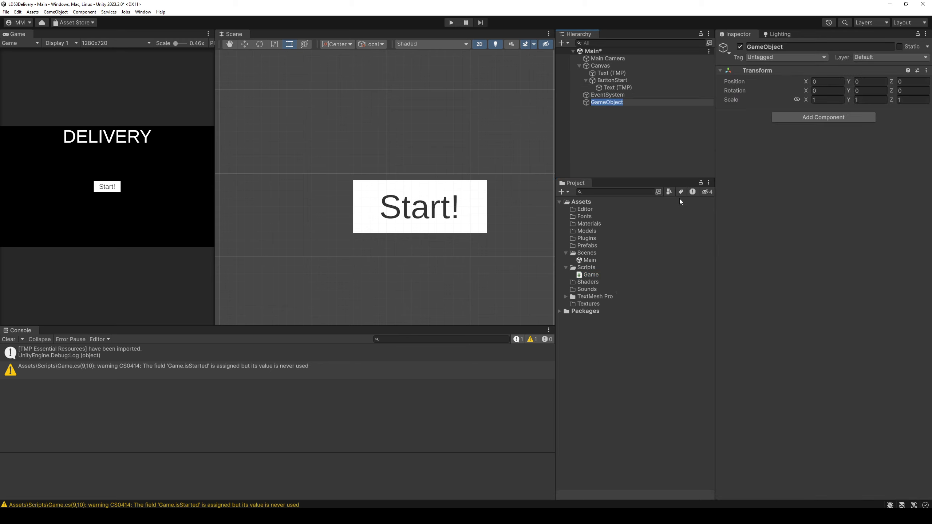
text(#Game)
key(Return)
drag(619, 104, 622, 55)
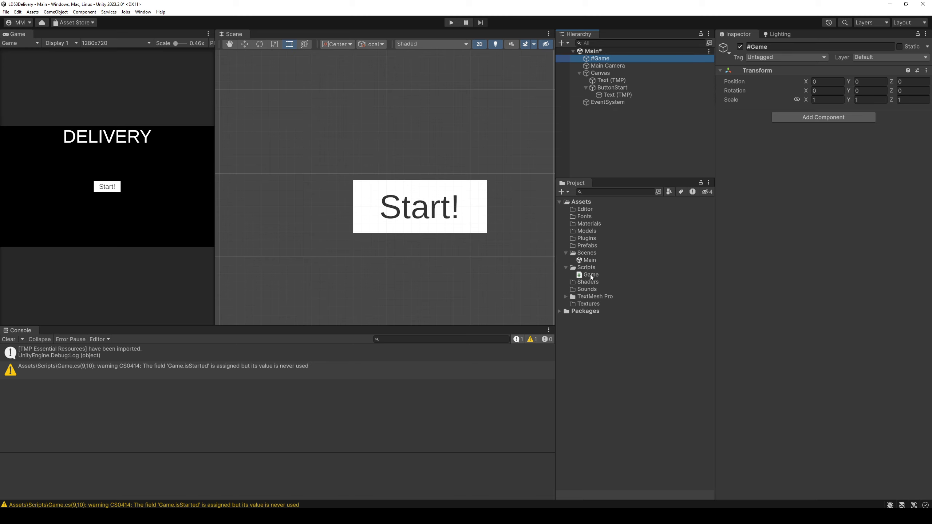
drag(590, 274, 823, 265)
Step: Point ButtonStart's On Click at #Game's Game.StartGame and add a second entry
click(613, 89)
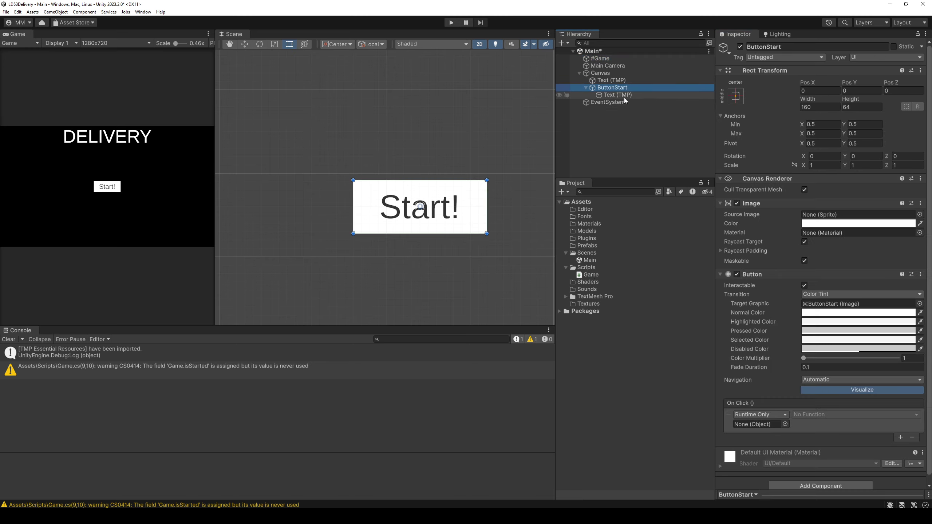
drag(606, 58, 762, 425)
click(851, 414)
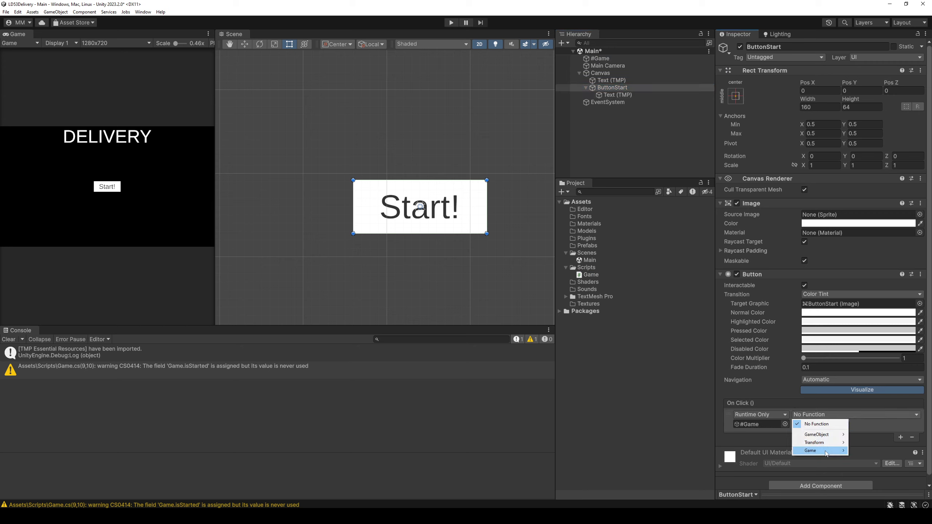
mouse_move(828, 453)
click(758, 434)
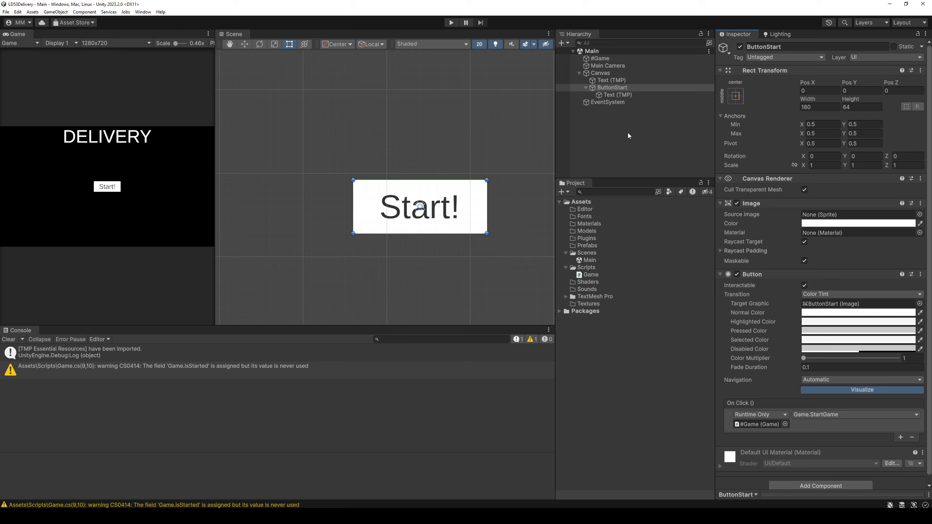
click(901, 438)
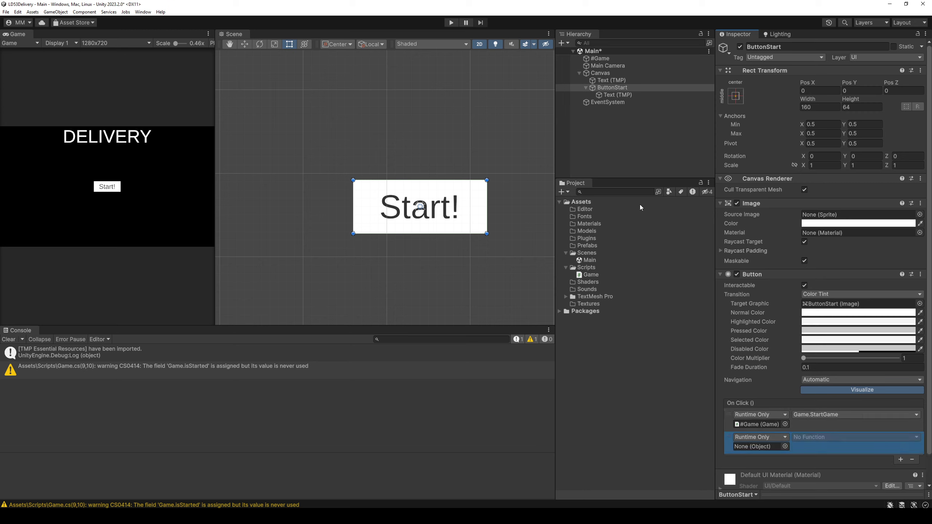
Step: Add a Panel under Canvas named PanelStartMenu
right_click(613, 72)
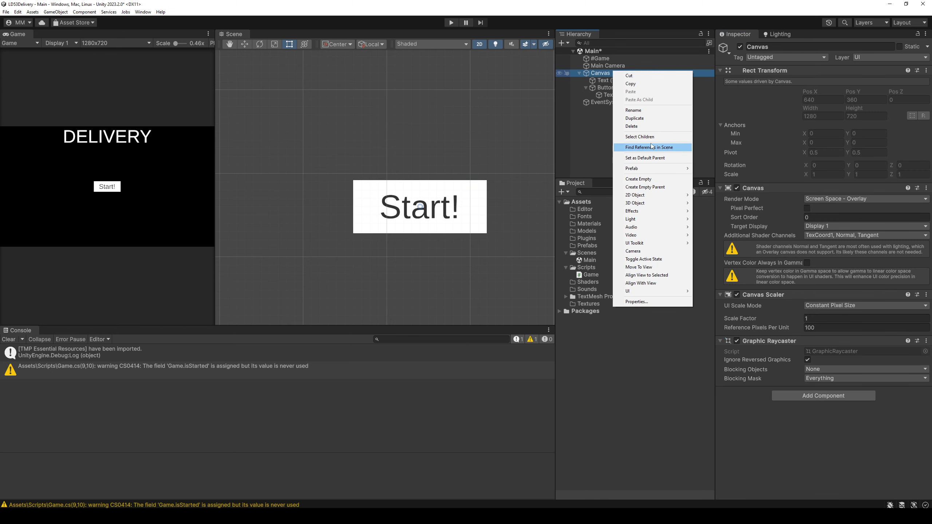
mouse_move(649, 290)
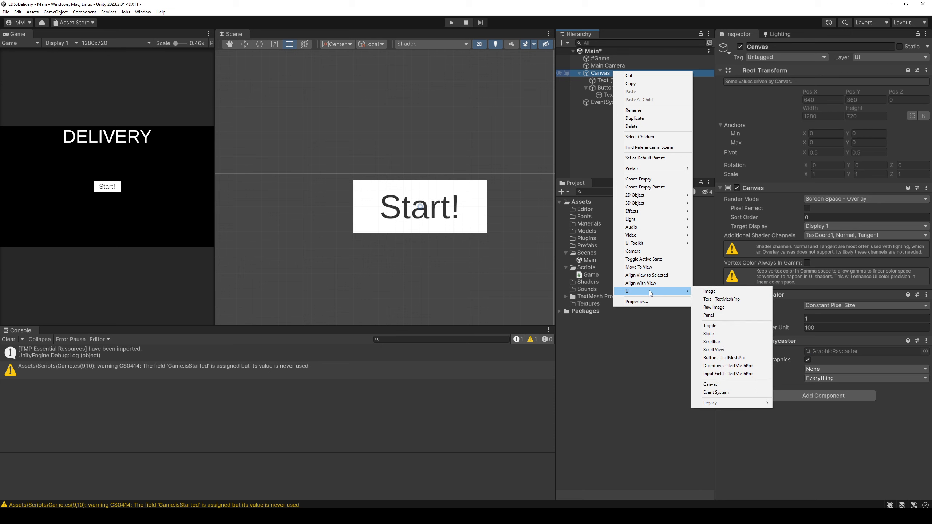
click(709, 315)
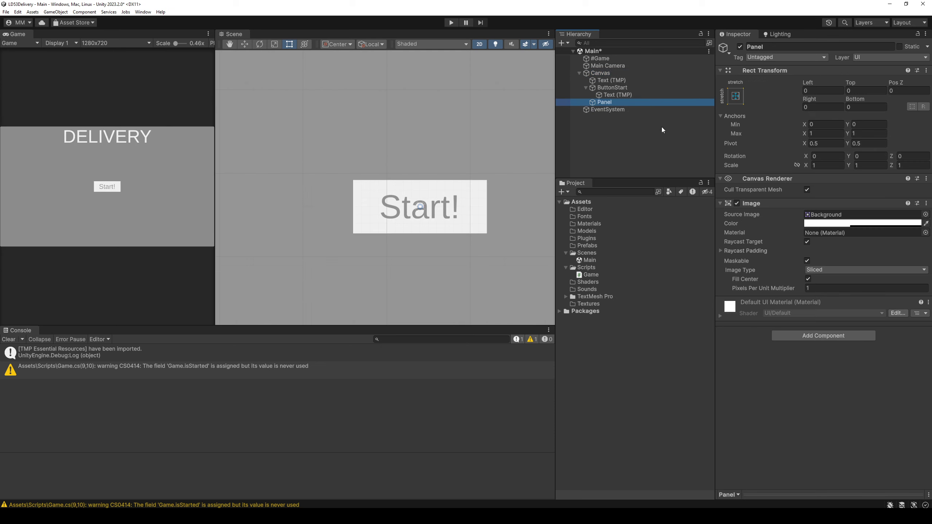
key(F2)
text(StartM)
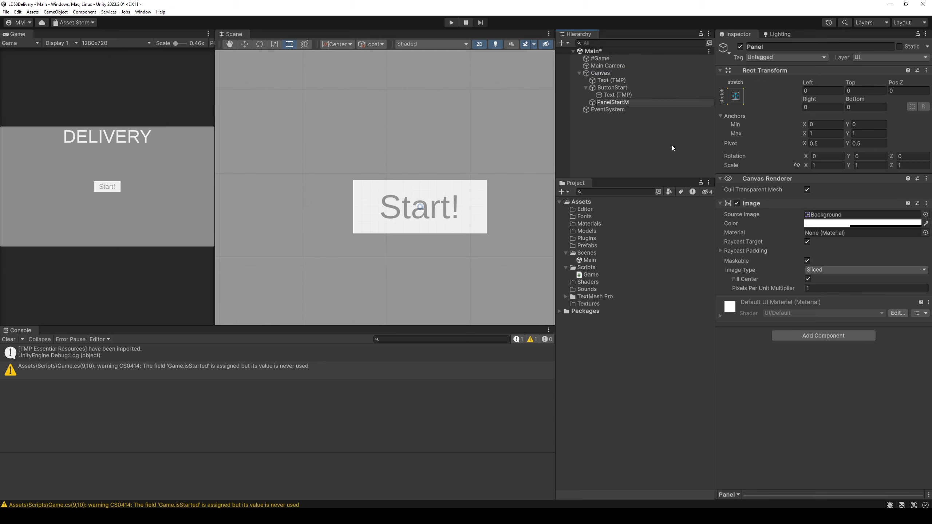
text(enu)
key(Return)
Step: Give PanelStartMenu no source image, black colour with alpha 99, and place it first under Canvas
click(844, 215)
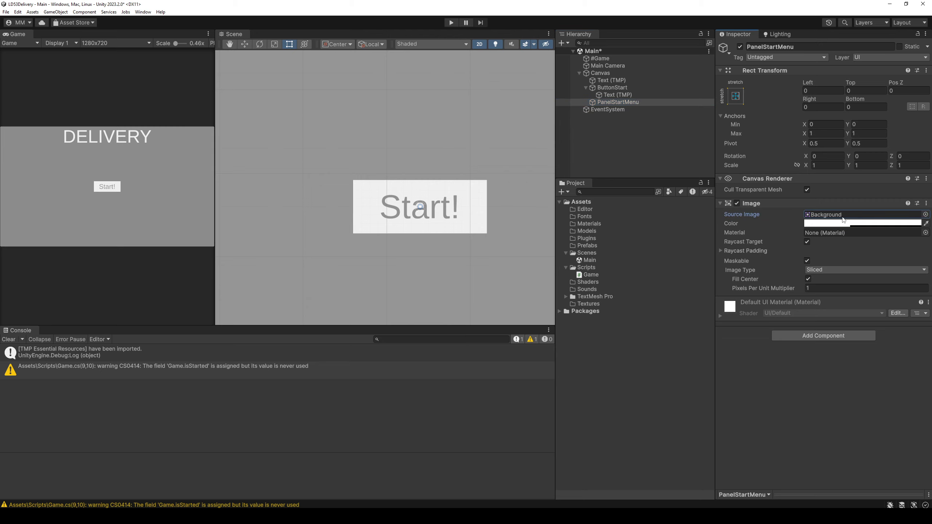
key(Delete)
click(844, 223)
drag(856, 271, 866, 319)
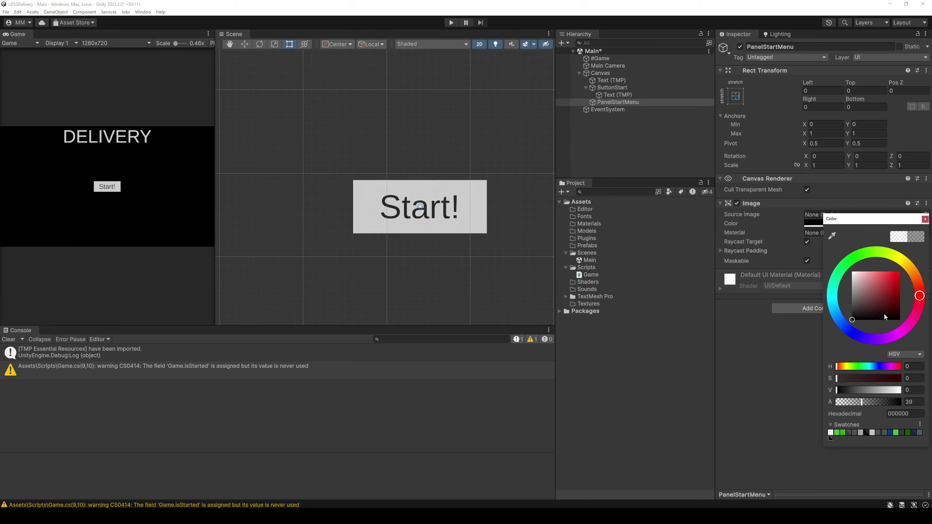
click(897, 398)
click(913, 403)
text(9)
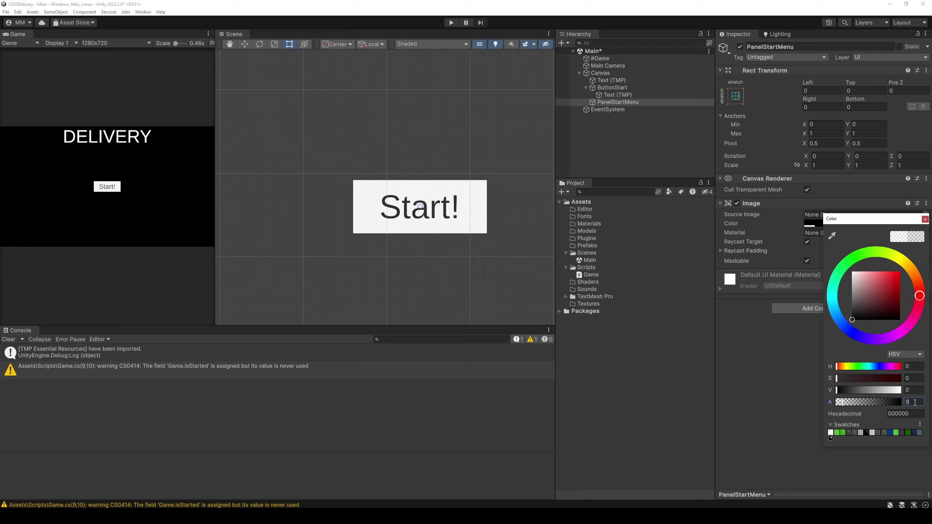
text(9)
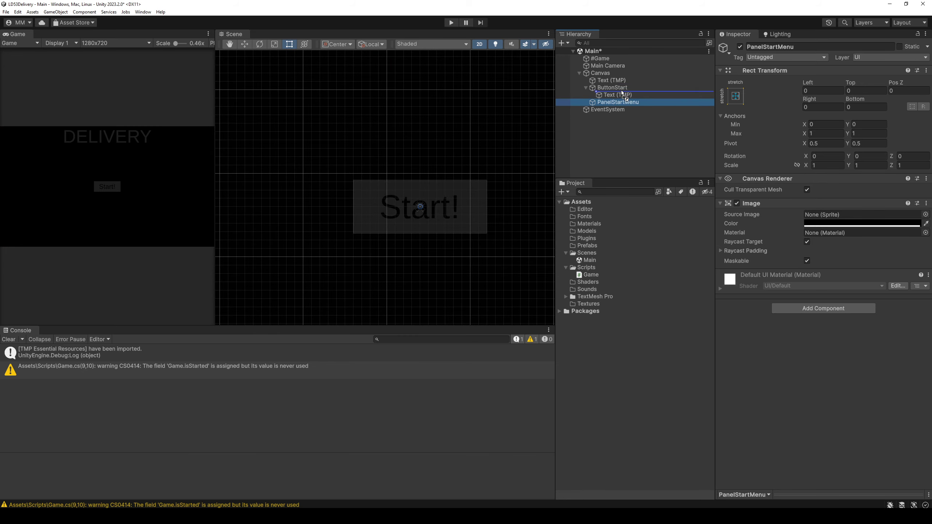
drag(624, 103, 621, 77)
Step: Rename the DELIVERY text object to title and move it and ButtonStart into PanelStartMenu
click(619, 88)
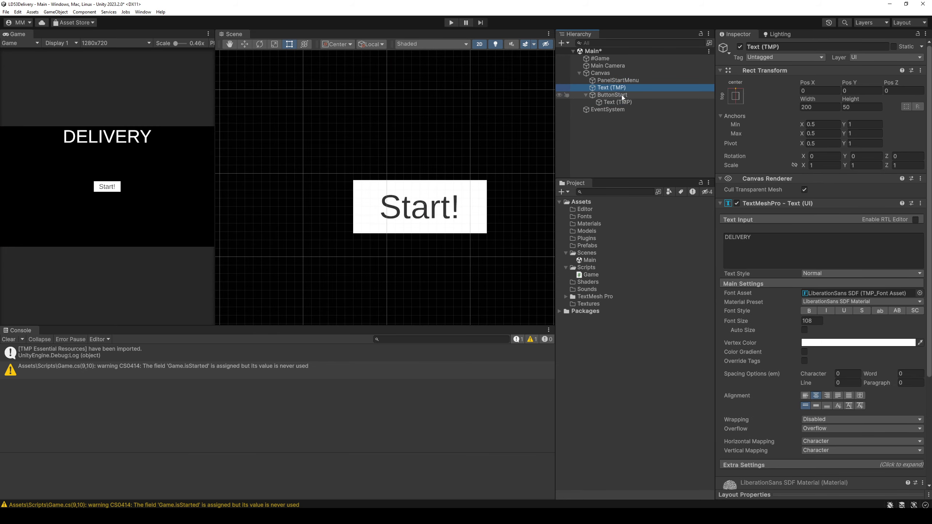
key(F2)
text( title)
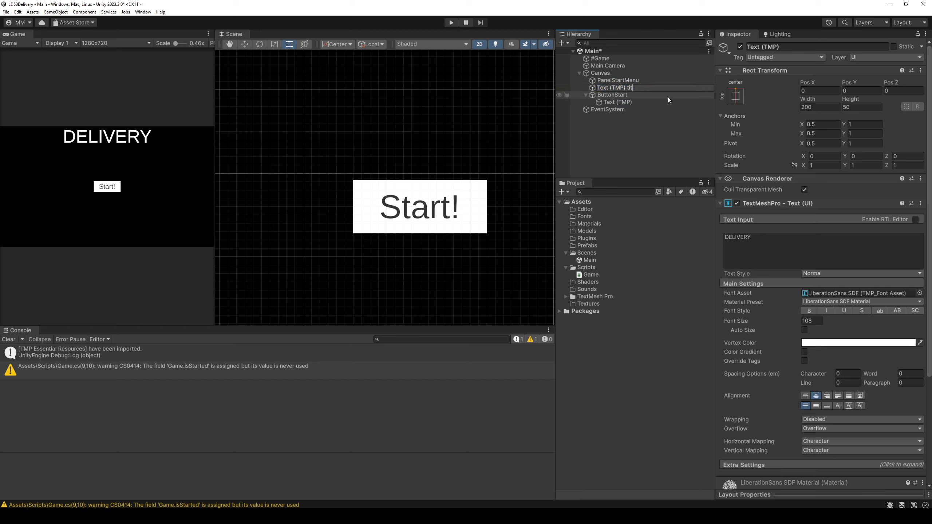
key(Return)
click(586, 96)
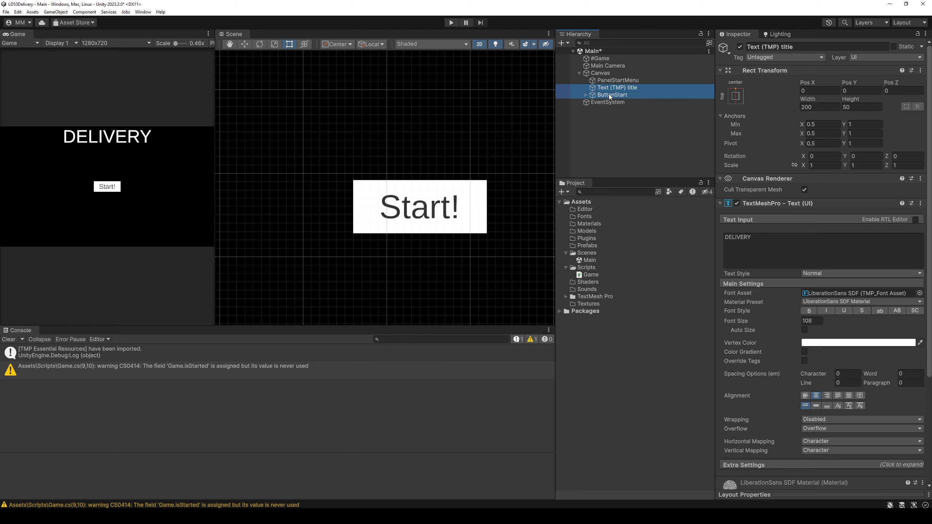
ctrl+drag(609, 94, 623, 81)
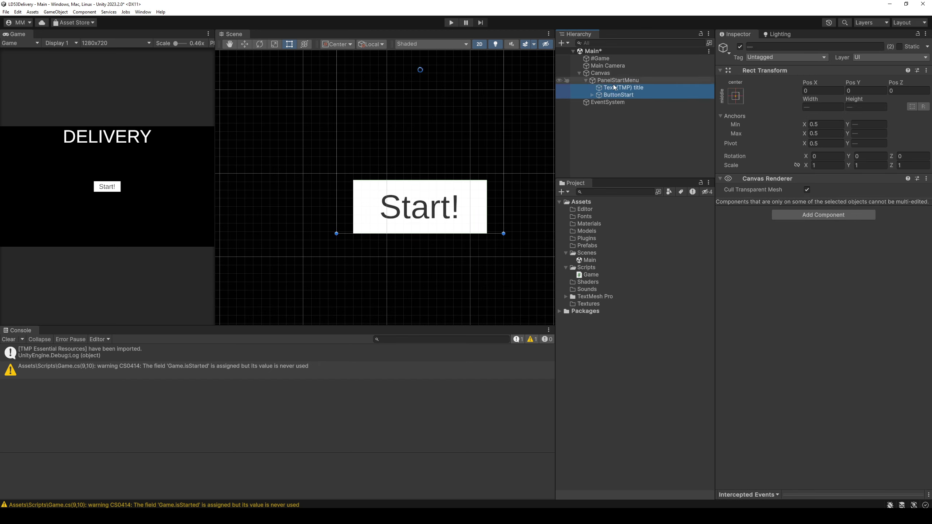
Step: Set ButtonStart's second On Click to PanelStartMenu with GameObject.SetActive(false)
click(618, 95)
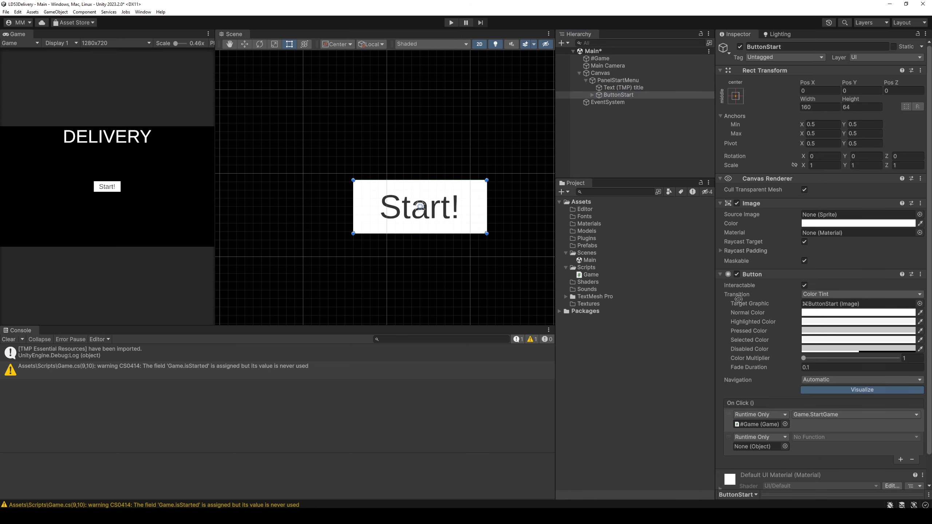
drag(618, 81, 762, 446)
click(820, 437)
mouse_move(818, 457)
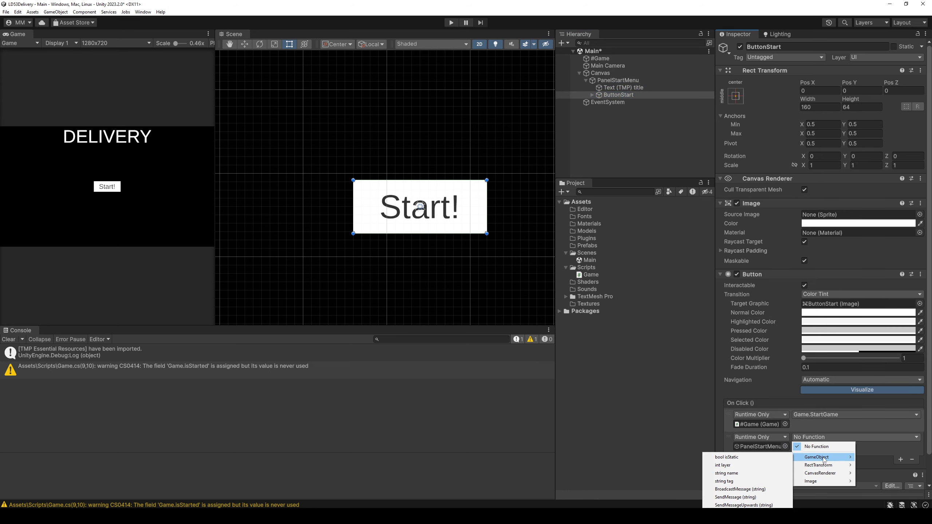
click(749, 506)
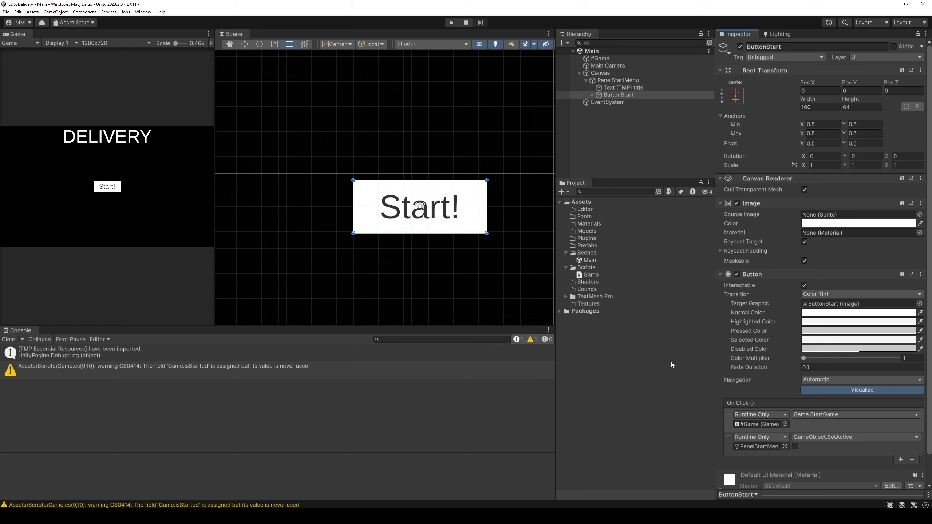
Step: Move the DELIVERY title lower and duplicate it, anchoring the copy bottom-centre
click(641, 87)
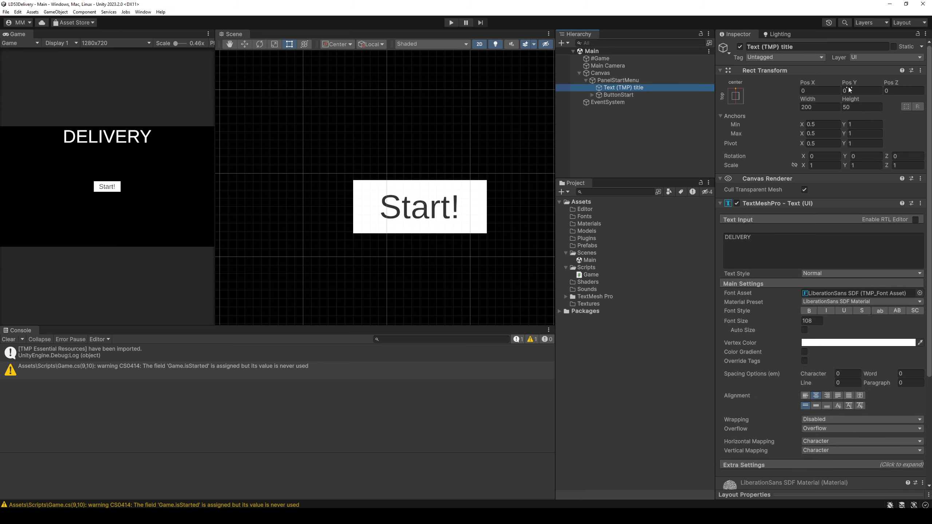
mouse_move(850, 82)
mouse_down()
mouse_move(437, 156)
mouse_move(467, 194)
mouse_up()
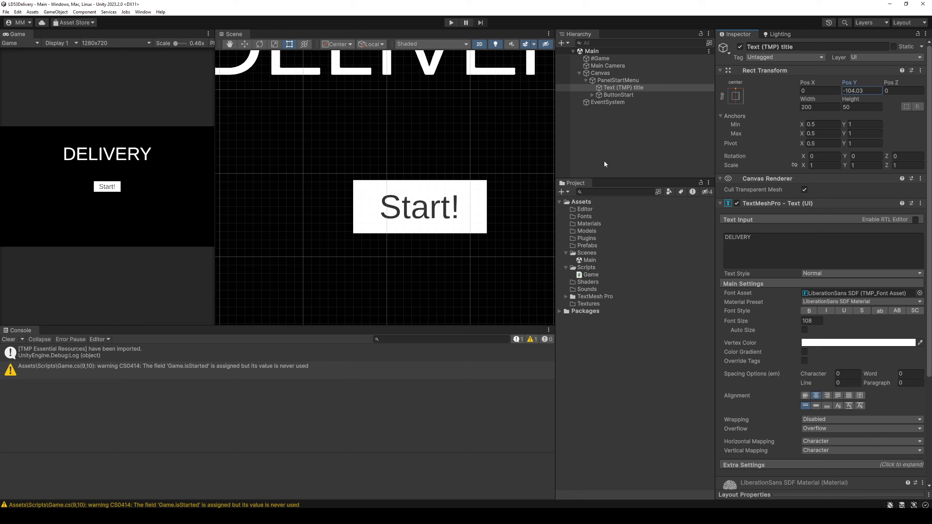
click(626, 89)
key(ctrl+d)
click(735, 96)
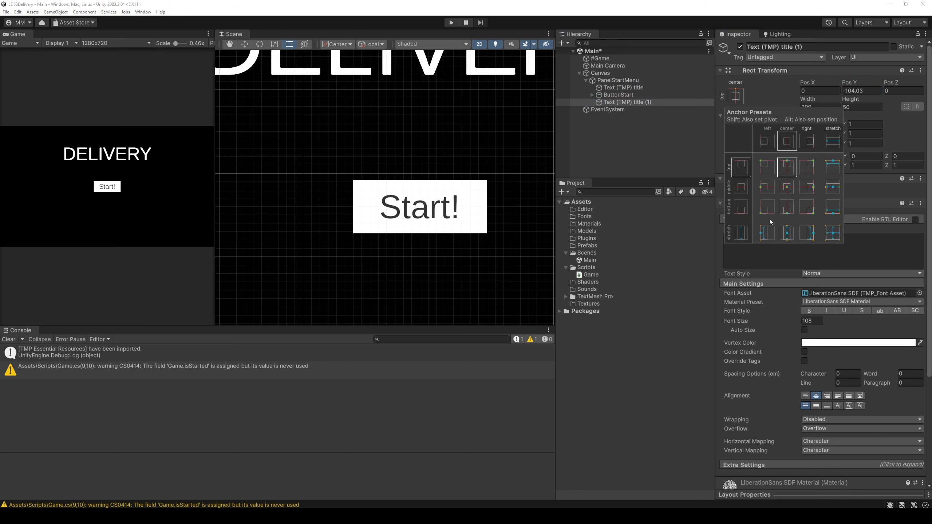
alt+shift+click(788, 207)
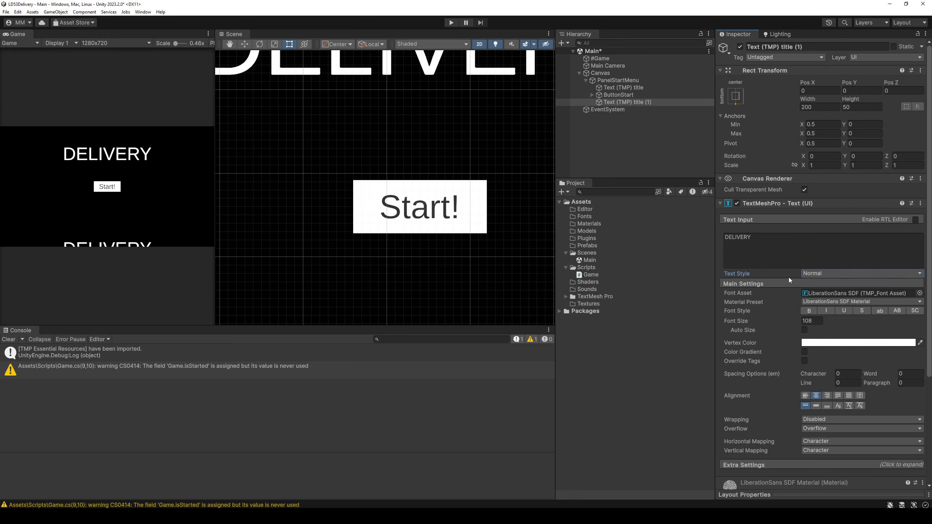
Step: Change the copy's text to LD53, bottom-aligned, with font size 32
click(804, 257)
text(LD)
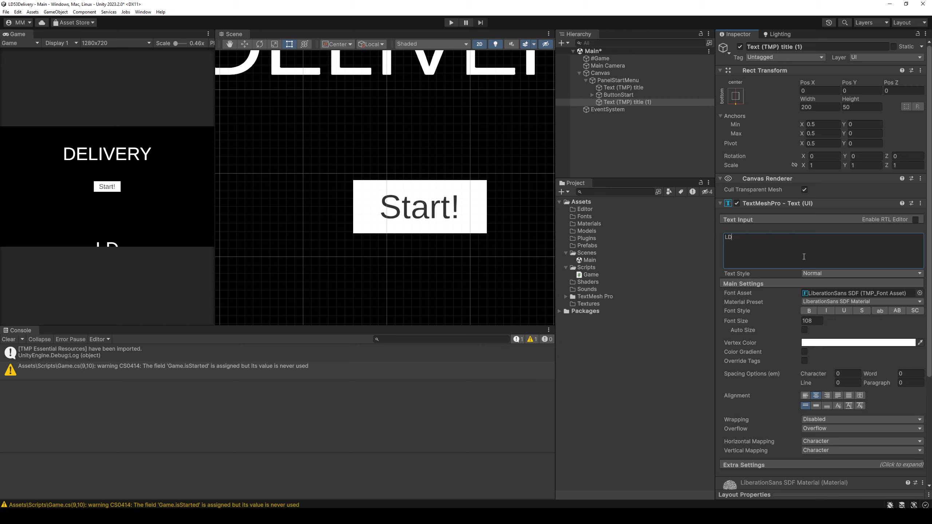
text(5)
text(3)
click(826, 406)
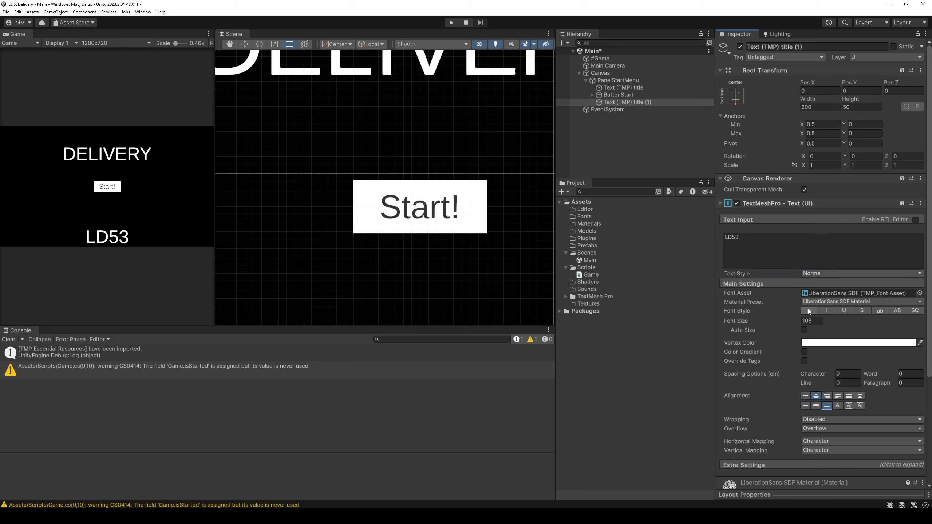
click(815, 321)
text(32)
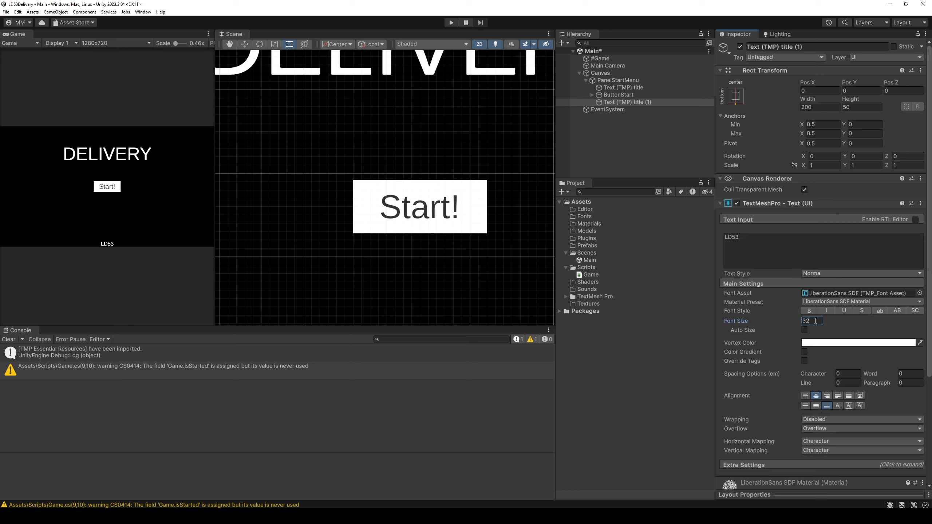
click(612, 138)
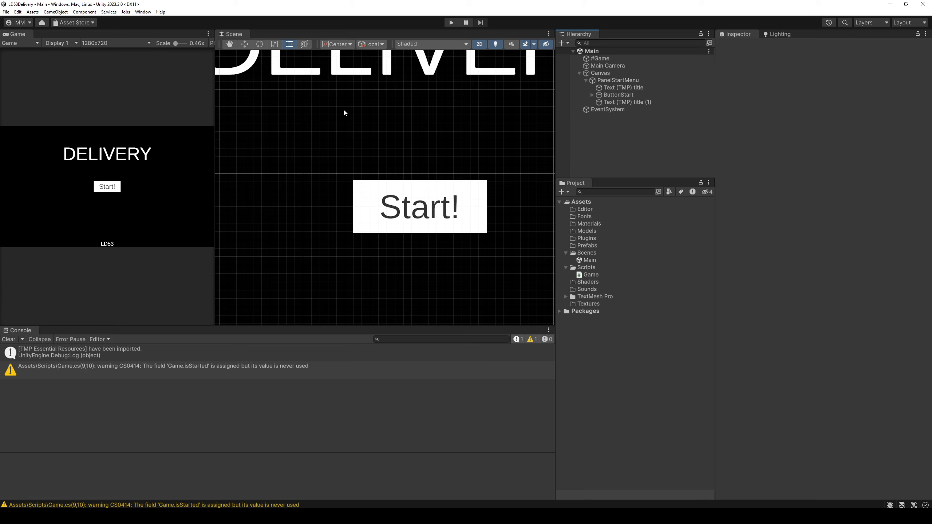
Step: Play-test the scene to confirm Start! hides the start-menu panel
click(452, 22)
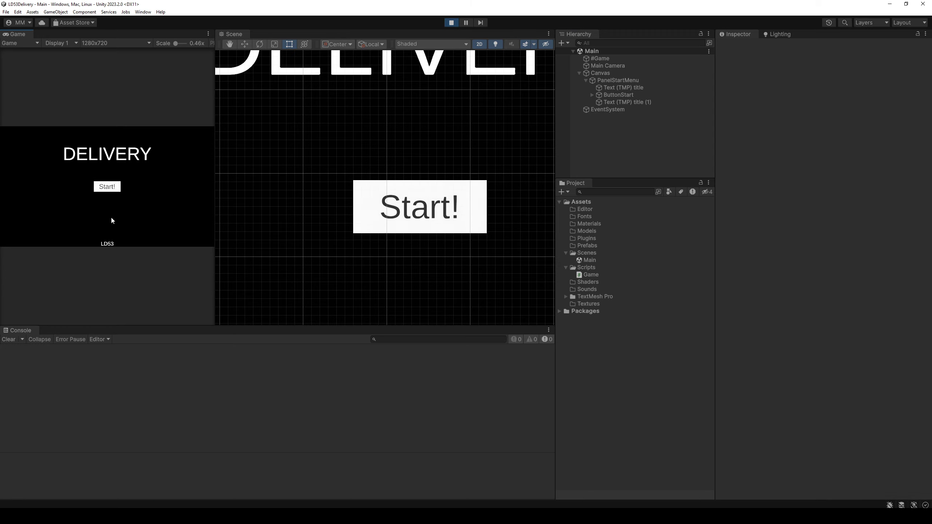
click(114, 188)
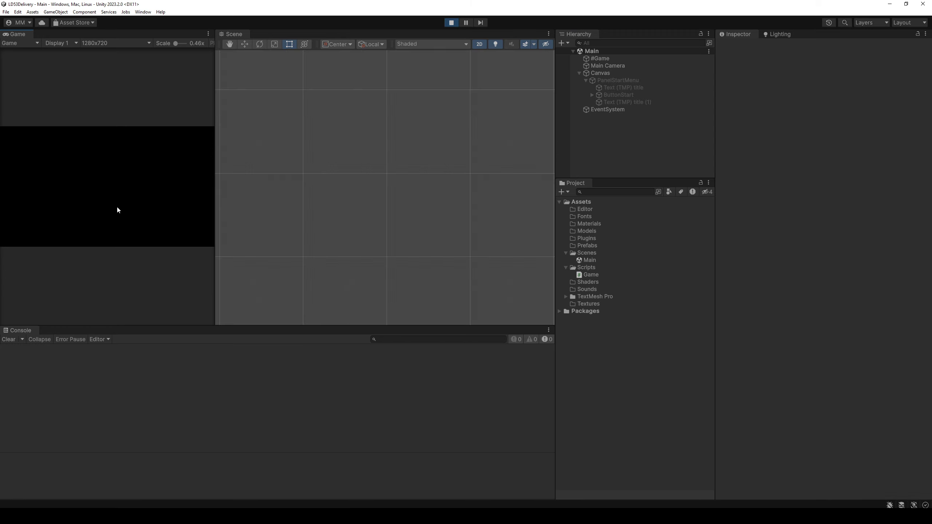
click(451, 23)
click(618, 95)
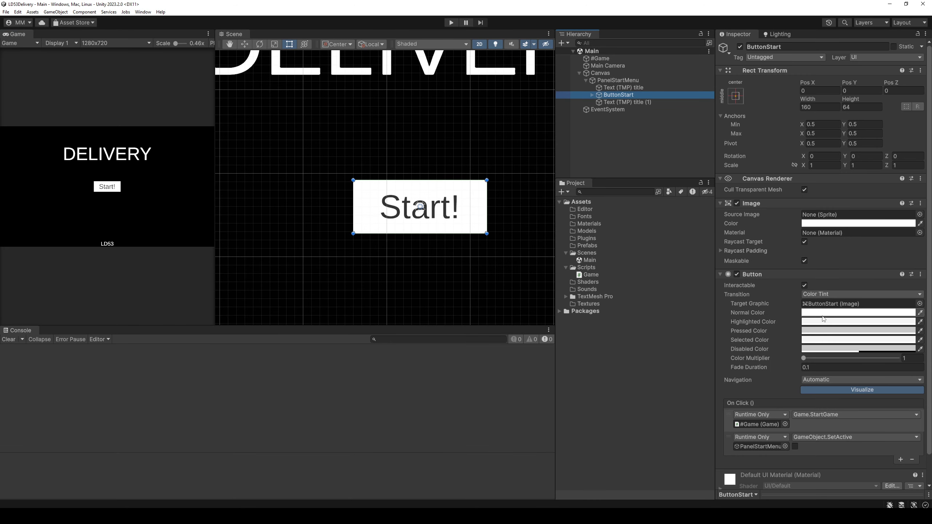
Step: Keep the Start! button's normal colour white, with a green highlighted colour and bright green 0DFF00 pressed colour
click(824, 315)
mouse_move(856, 337)
mouse_down()
mouse_move(843, 353)
mouse_move(835, 317)
mouse_move(873, 312)
mouse_move(877, 333)
mouse_up()
click(925, 279)
click(821, 322)
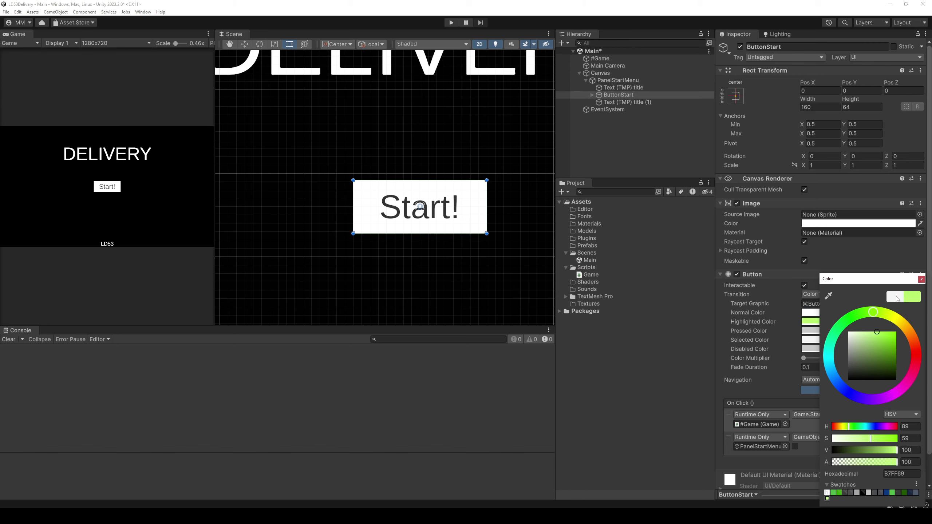
click(924, 280)
click(839, 331)
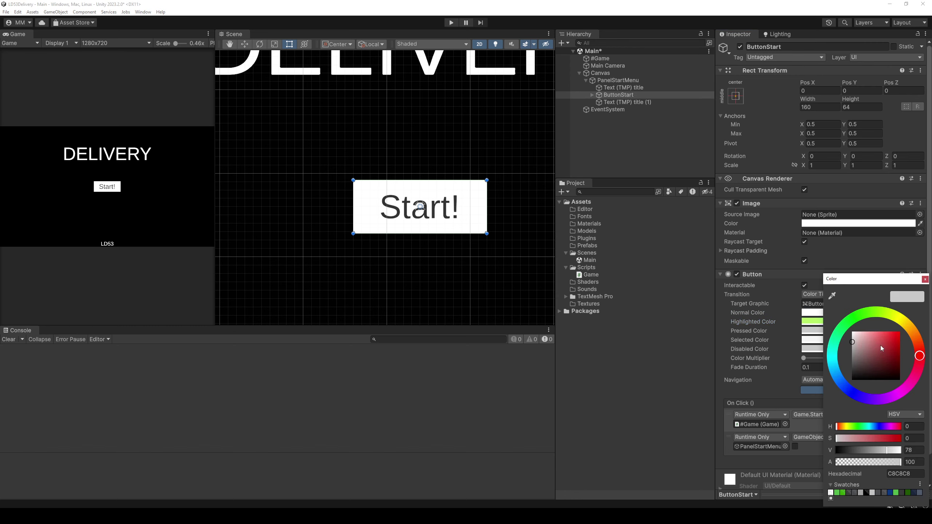
drag(860, 319, 908, 331)
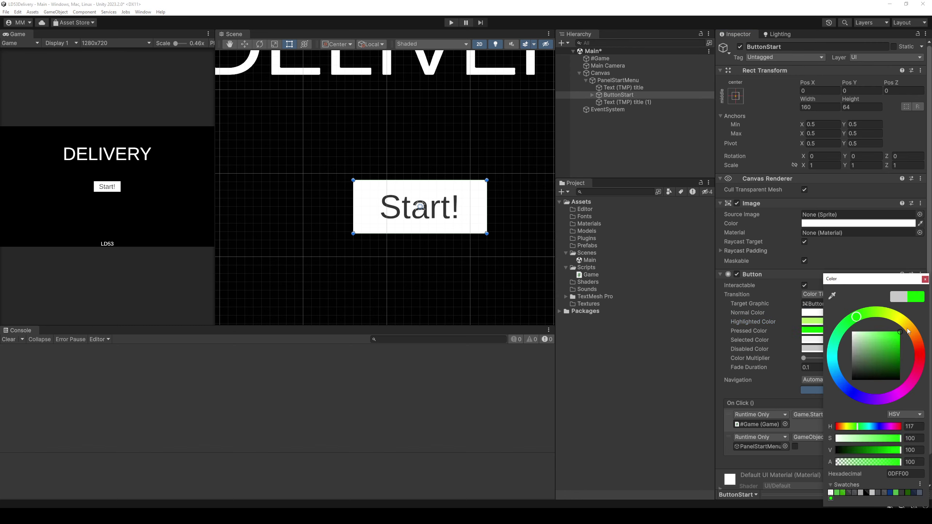
click(925, 280)
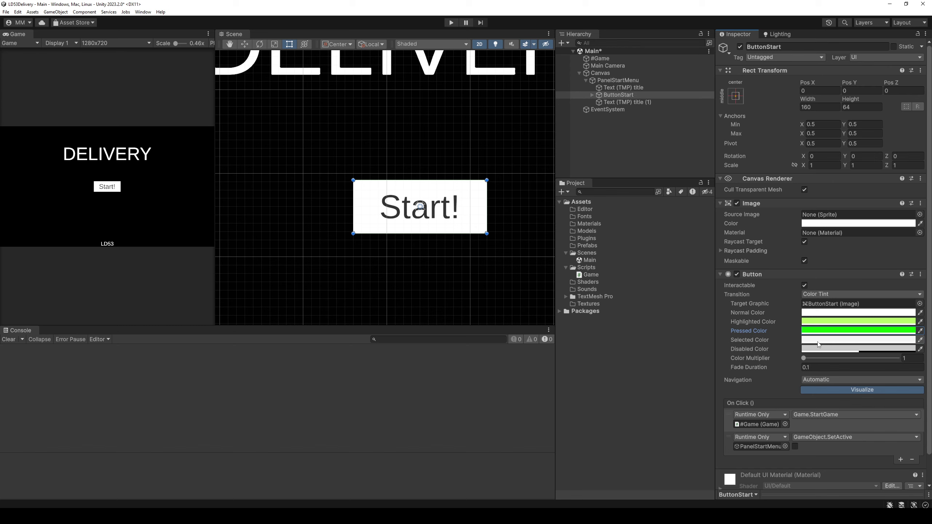
Step: Play-test Start! hiding the menu again, then collapse Canvas in the Hierarchy
click(451, 23)
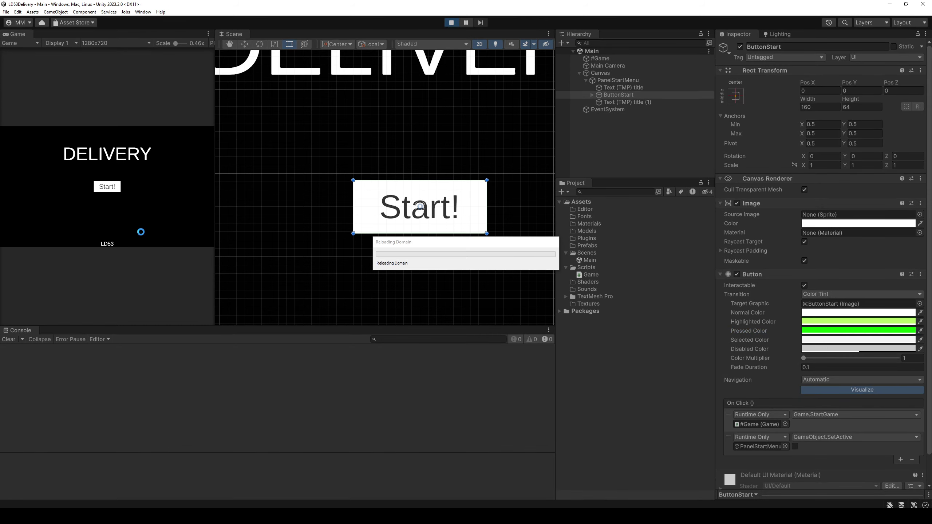
click(114, 188)
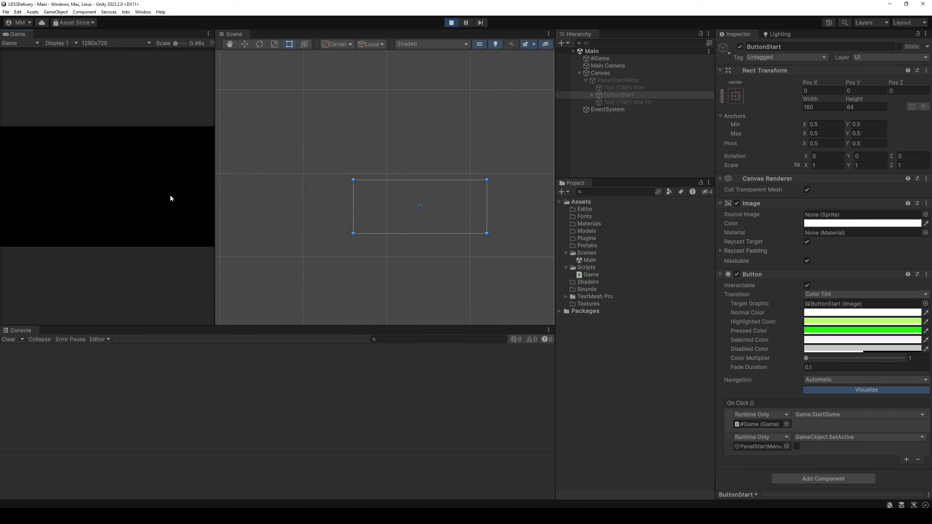
click(451, 23)
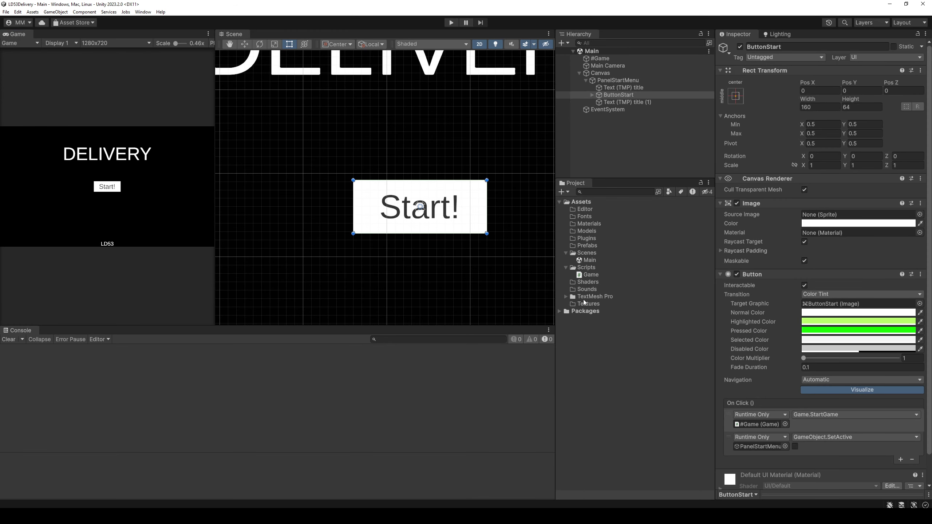
click(579, 74)
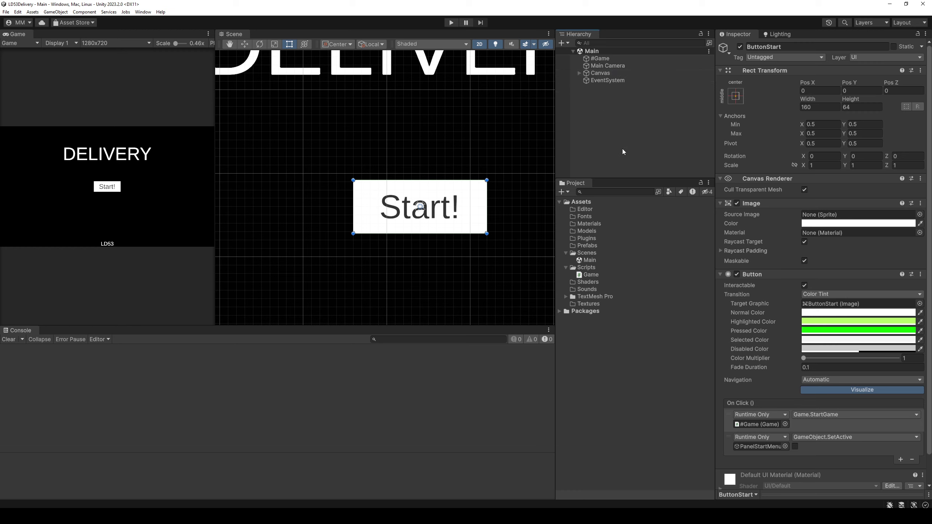